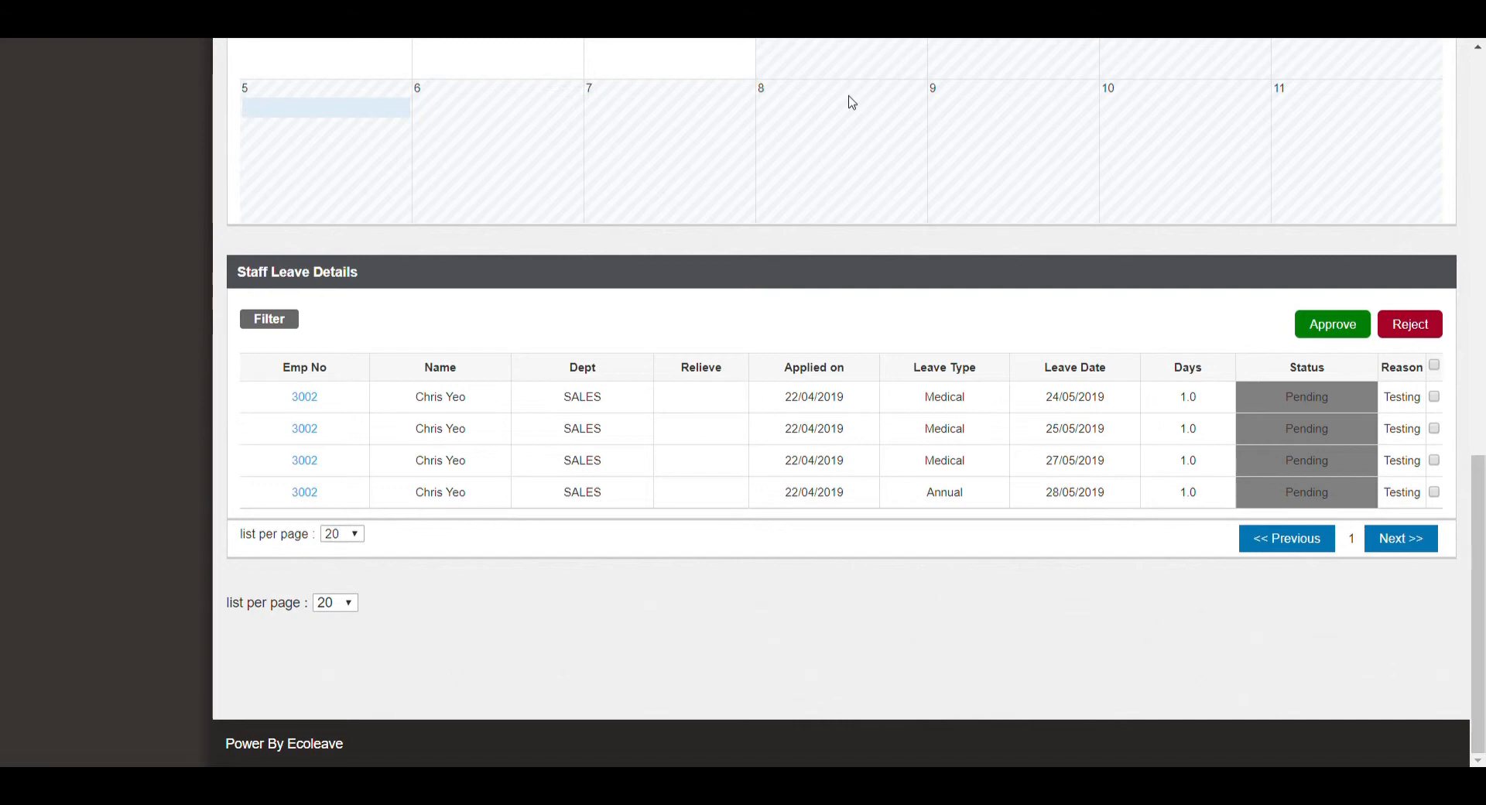
Approve the pending medical leave dated 23/05/2019 on the Approve/Reject page.
scroll(851, 101, up, 10)
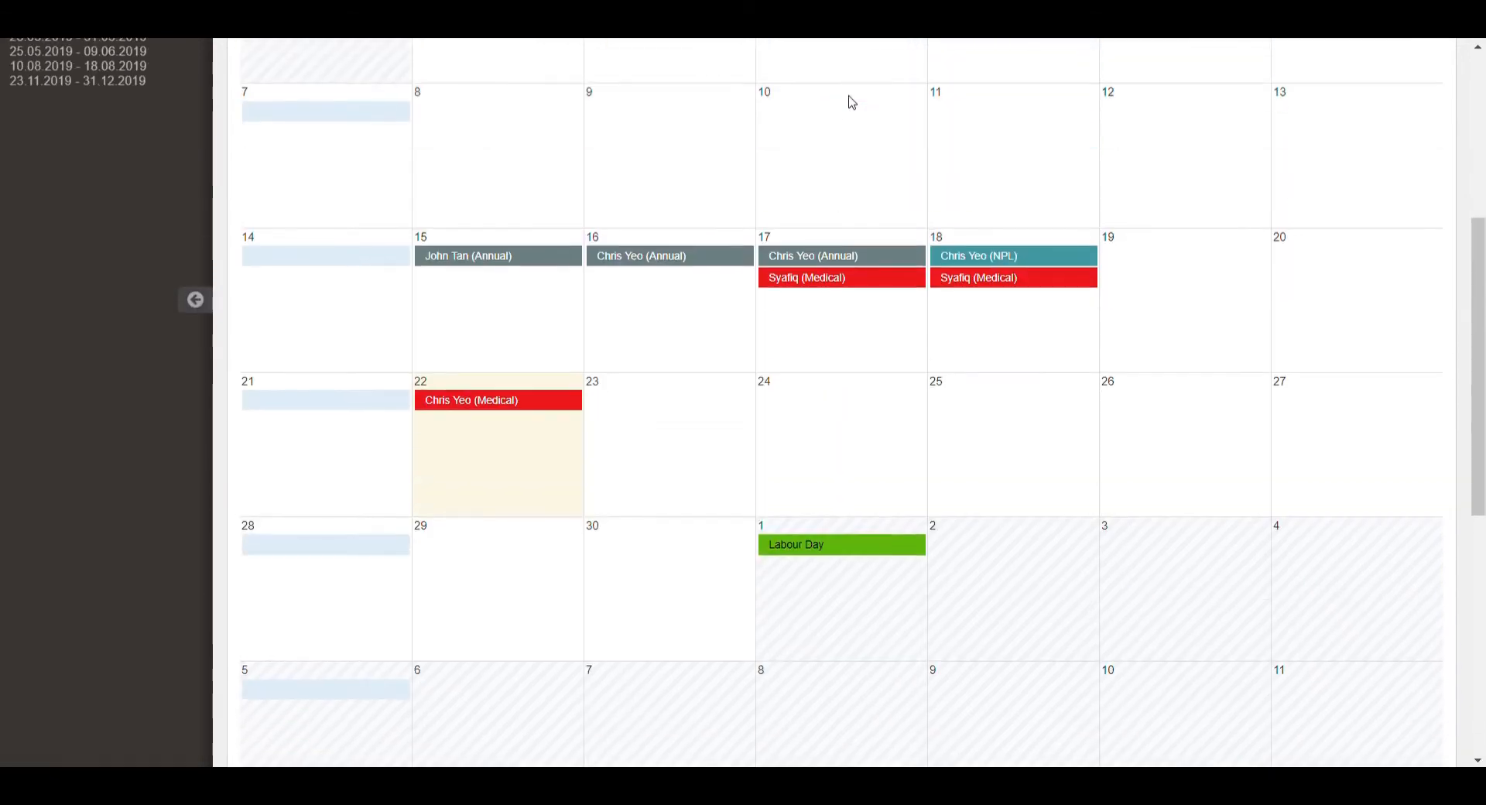
scroll(852, 101, up, 2)
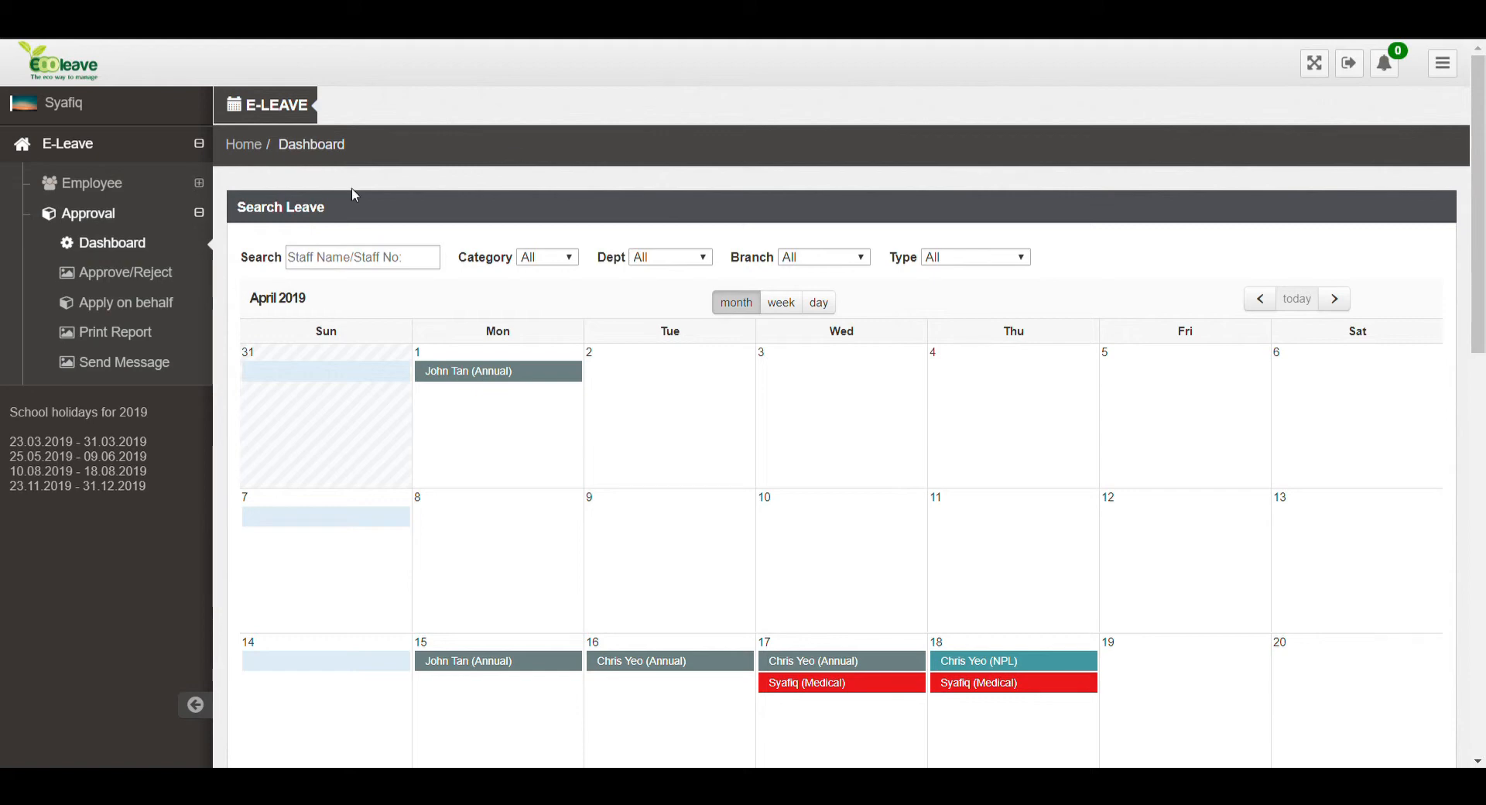
click(101, 281)
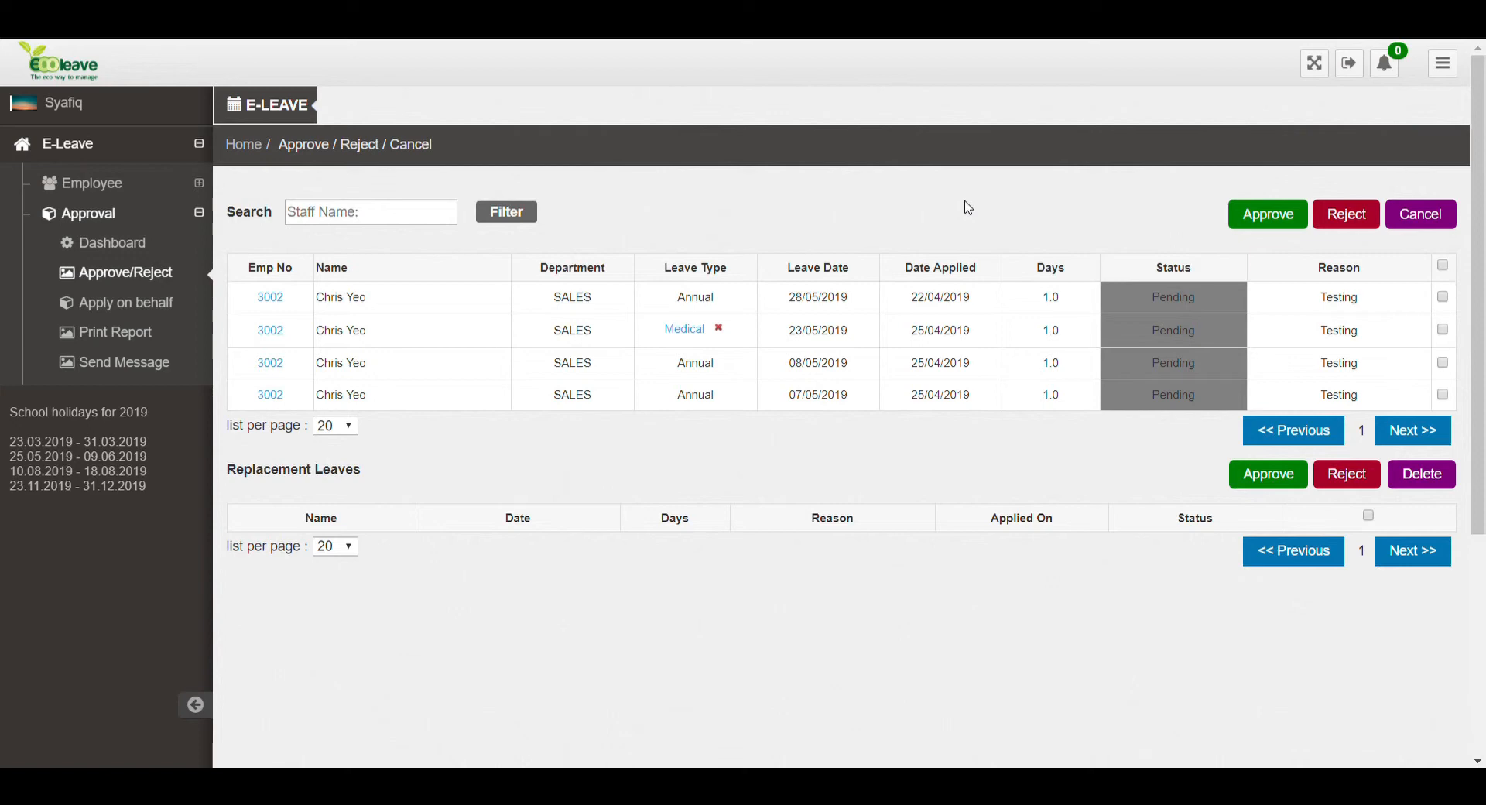
click(1443, 329)
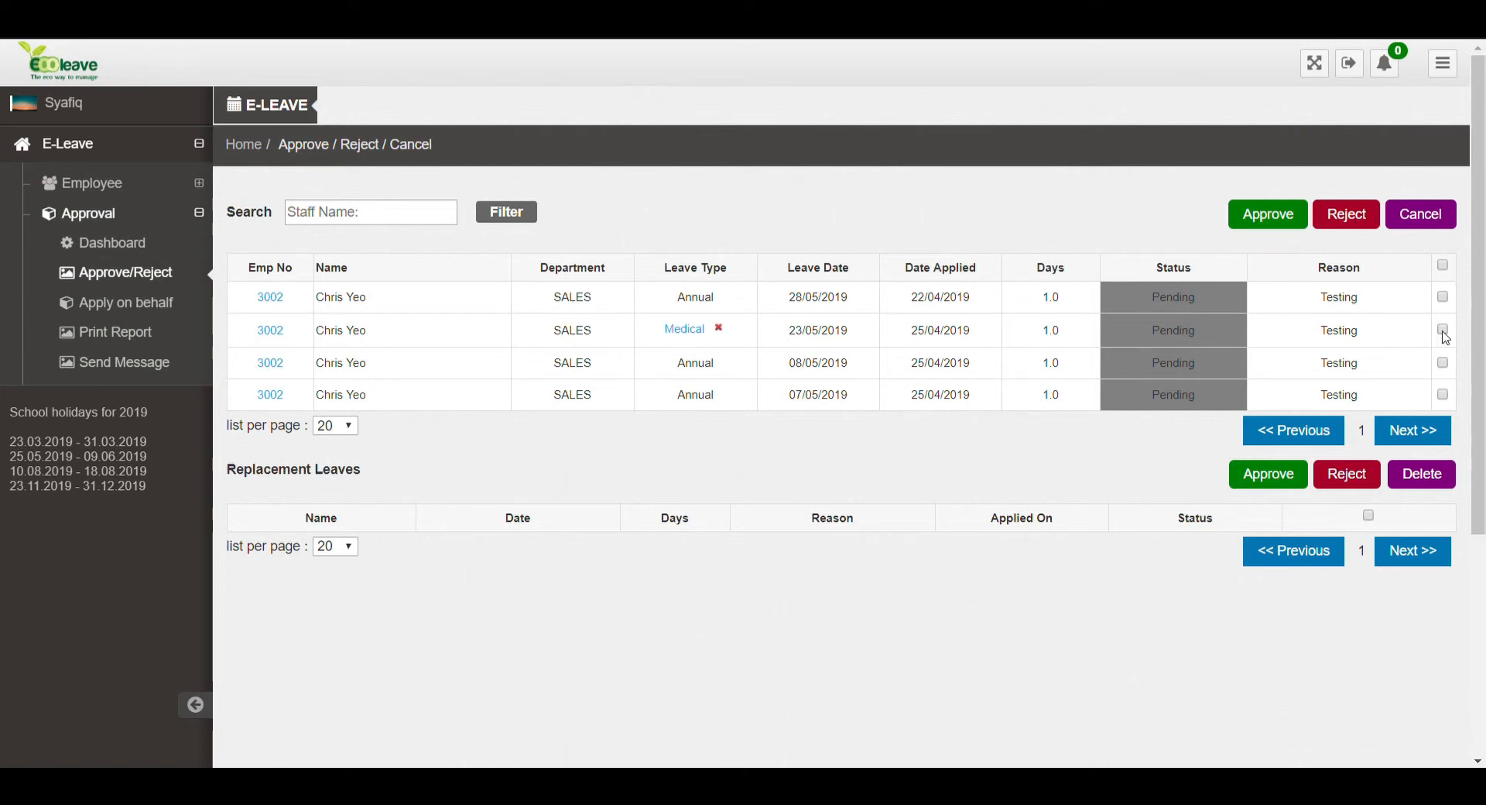
click(1287, 224)
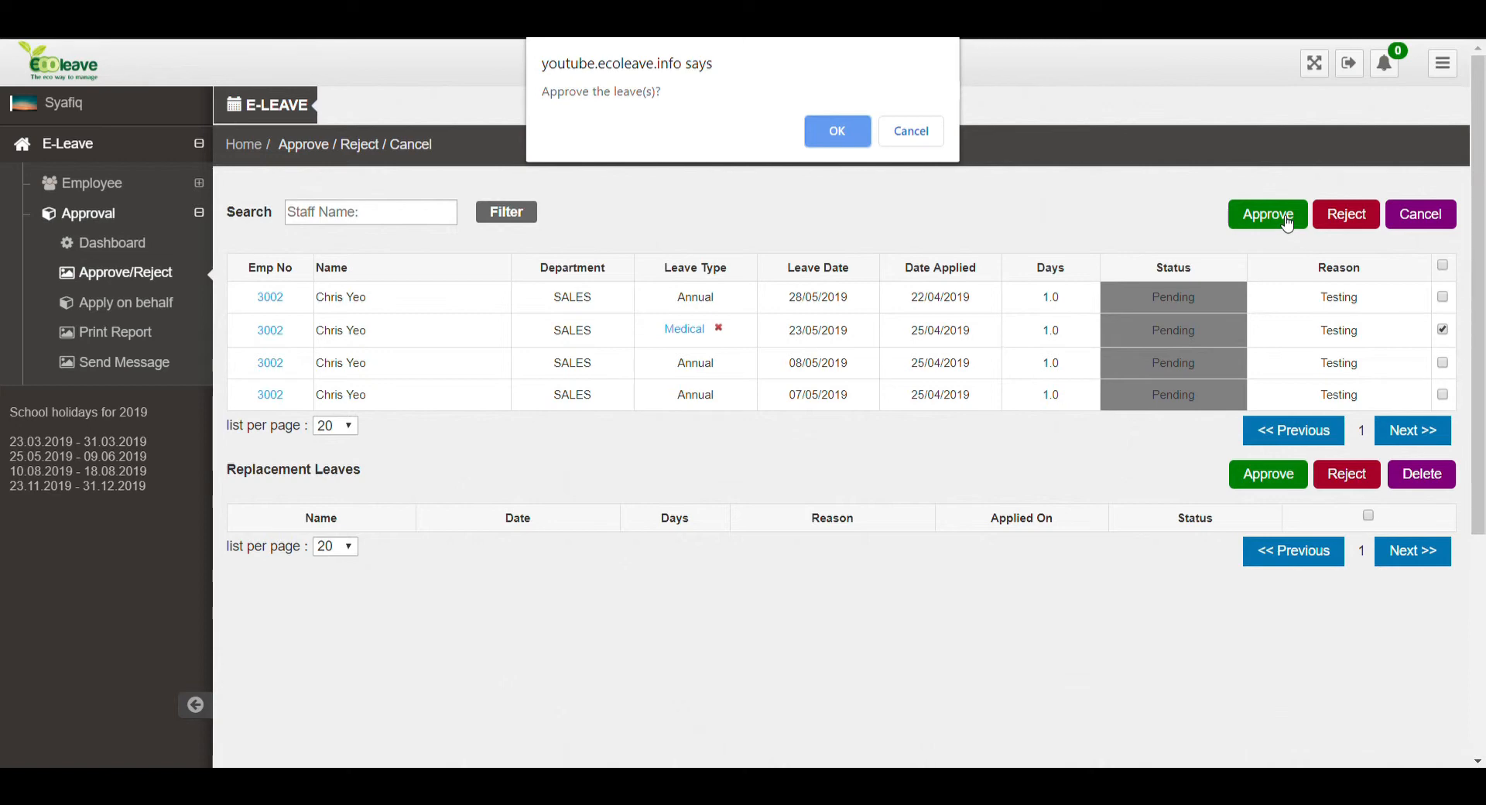
click(827, 141)
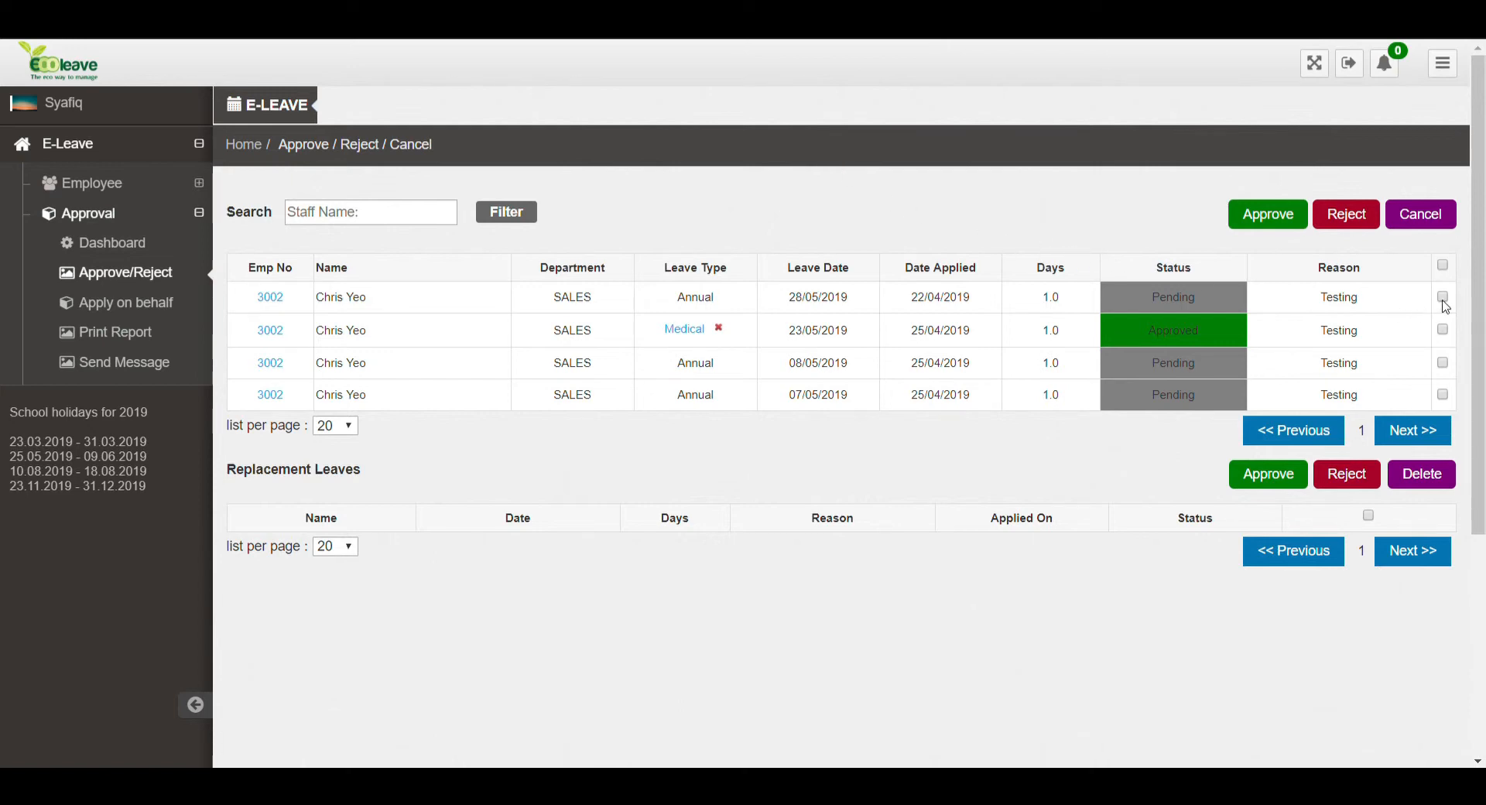
Reject the pending annual leave dated 28/05/2019, giving "Testing" as the reason of reject.
click(1358, 224)
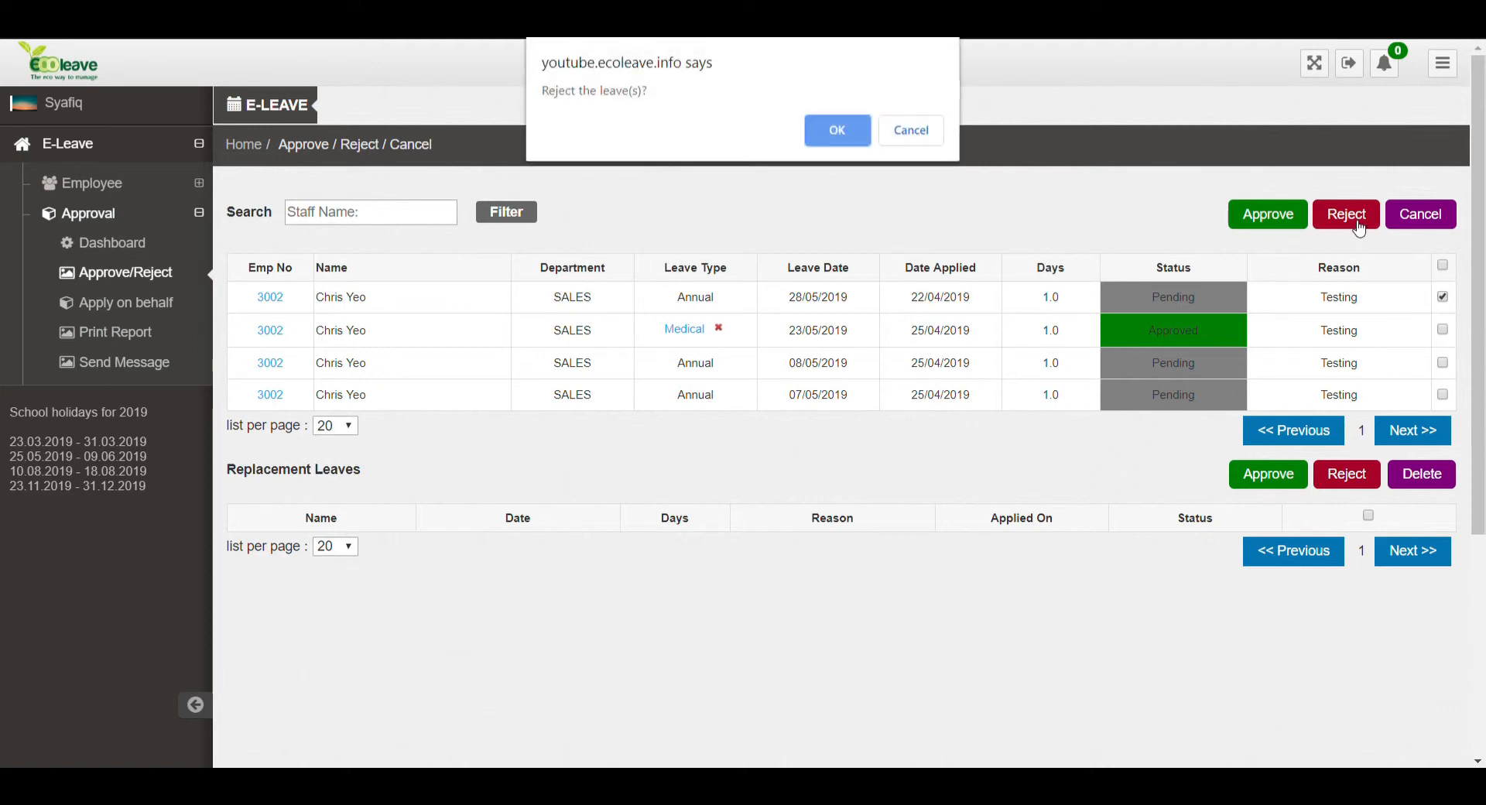
click(837, 137)
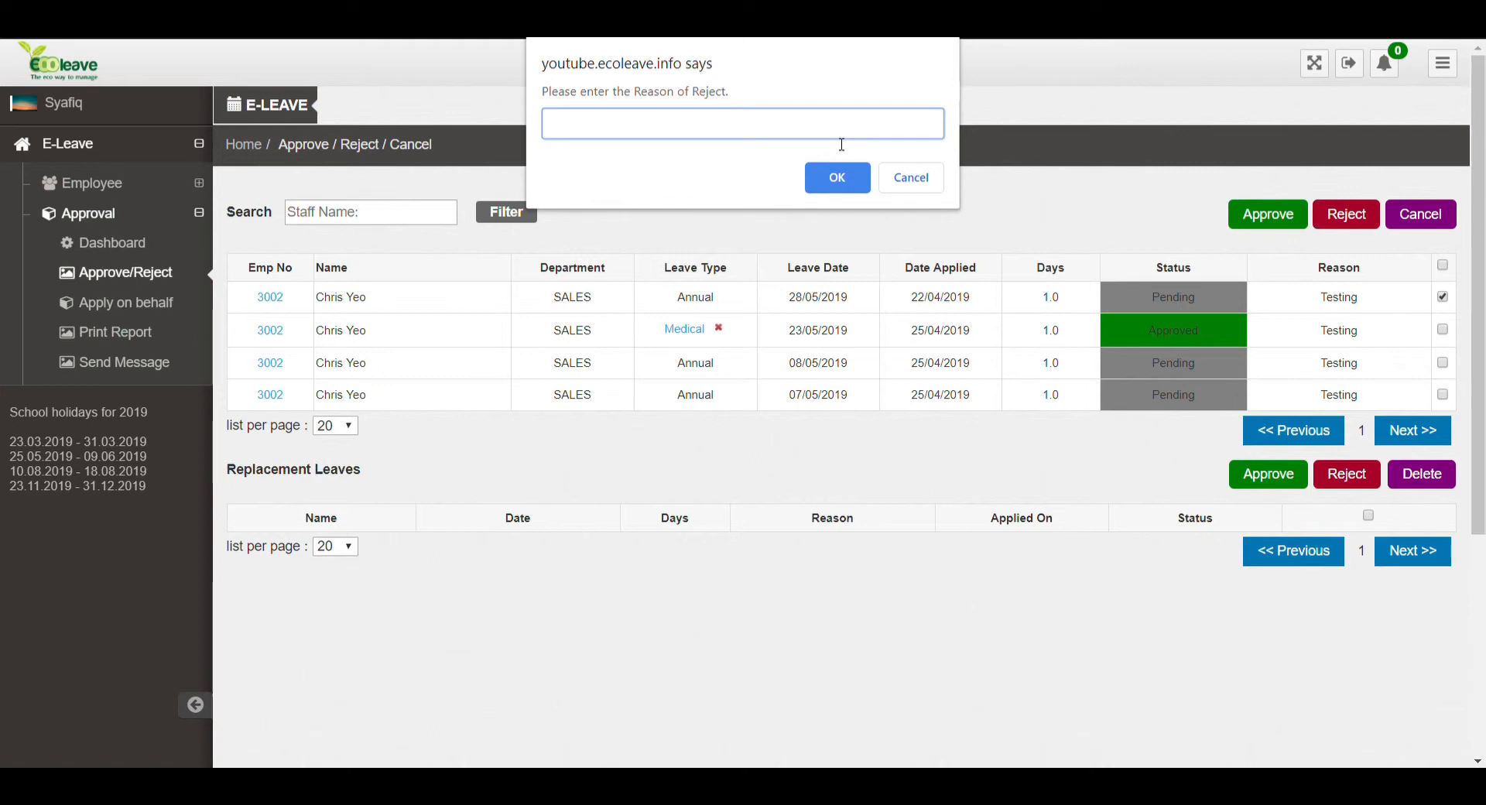
text(Testing)
click(843, 177)
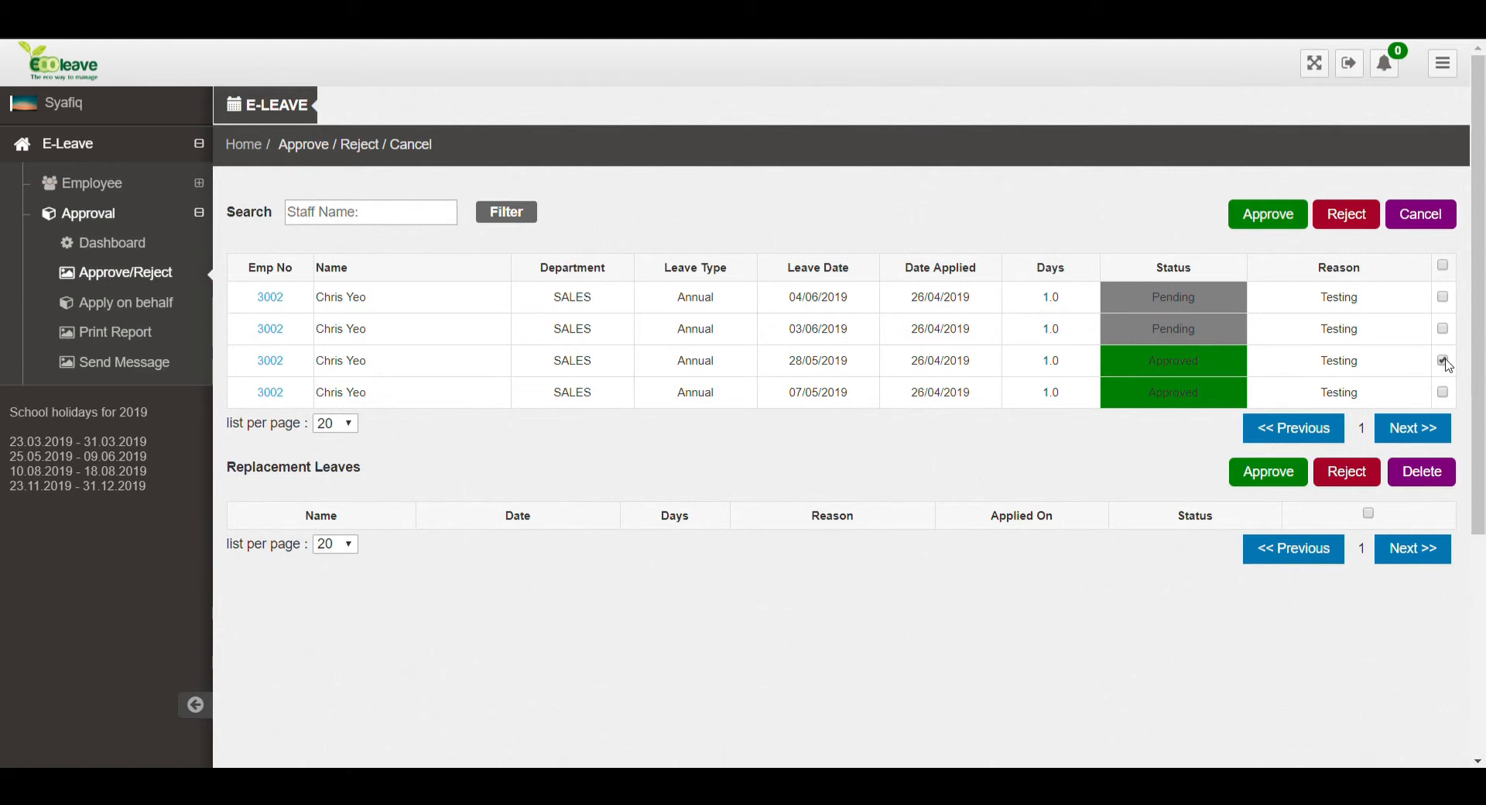
Cancel the approved annual leave dated 28/05/2019, giving "Testing" as the reason of cancellation.
click(1420, 223)
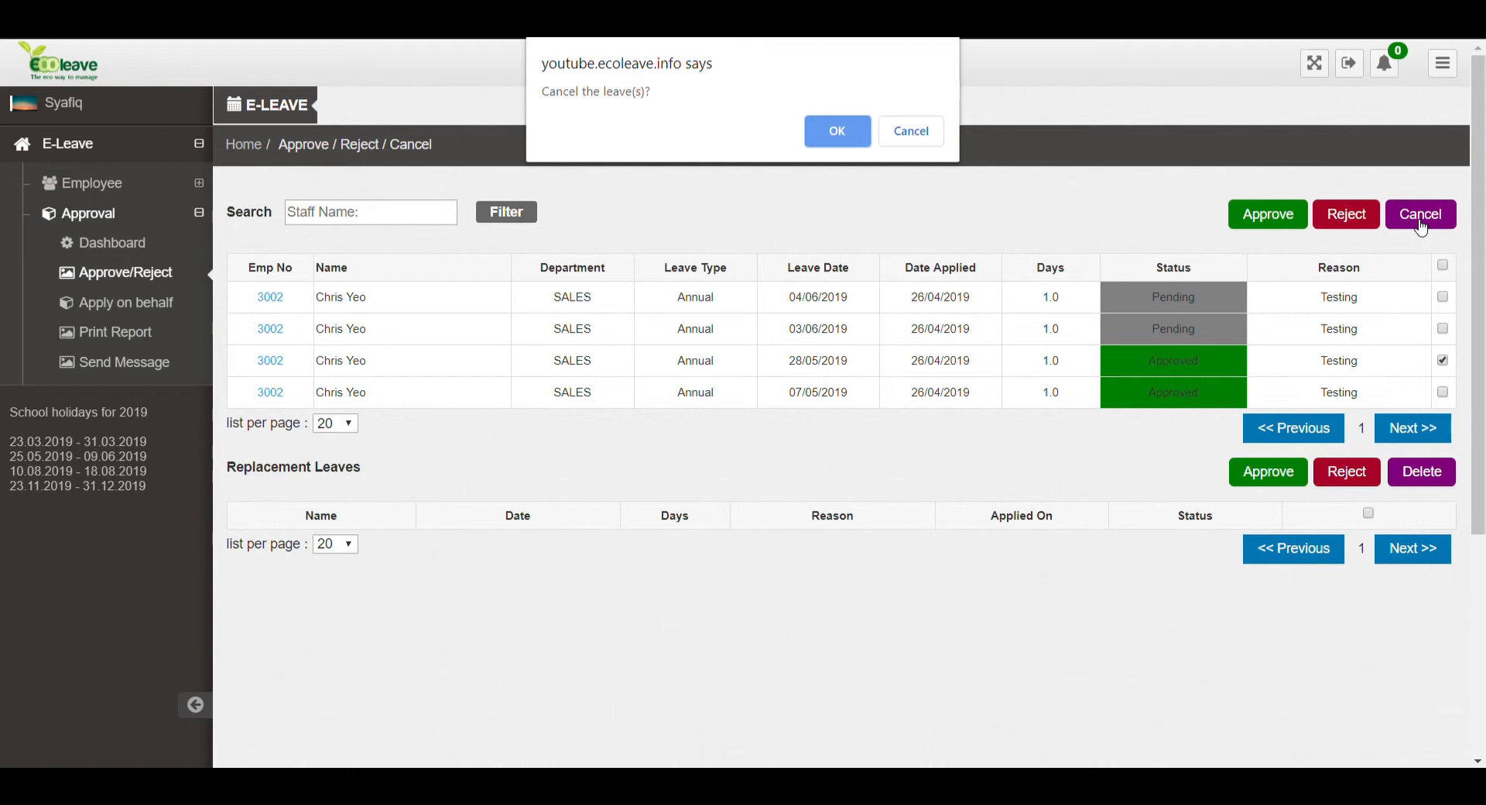
click(838, 133)
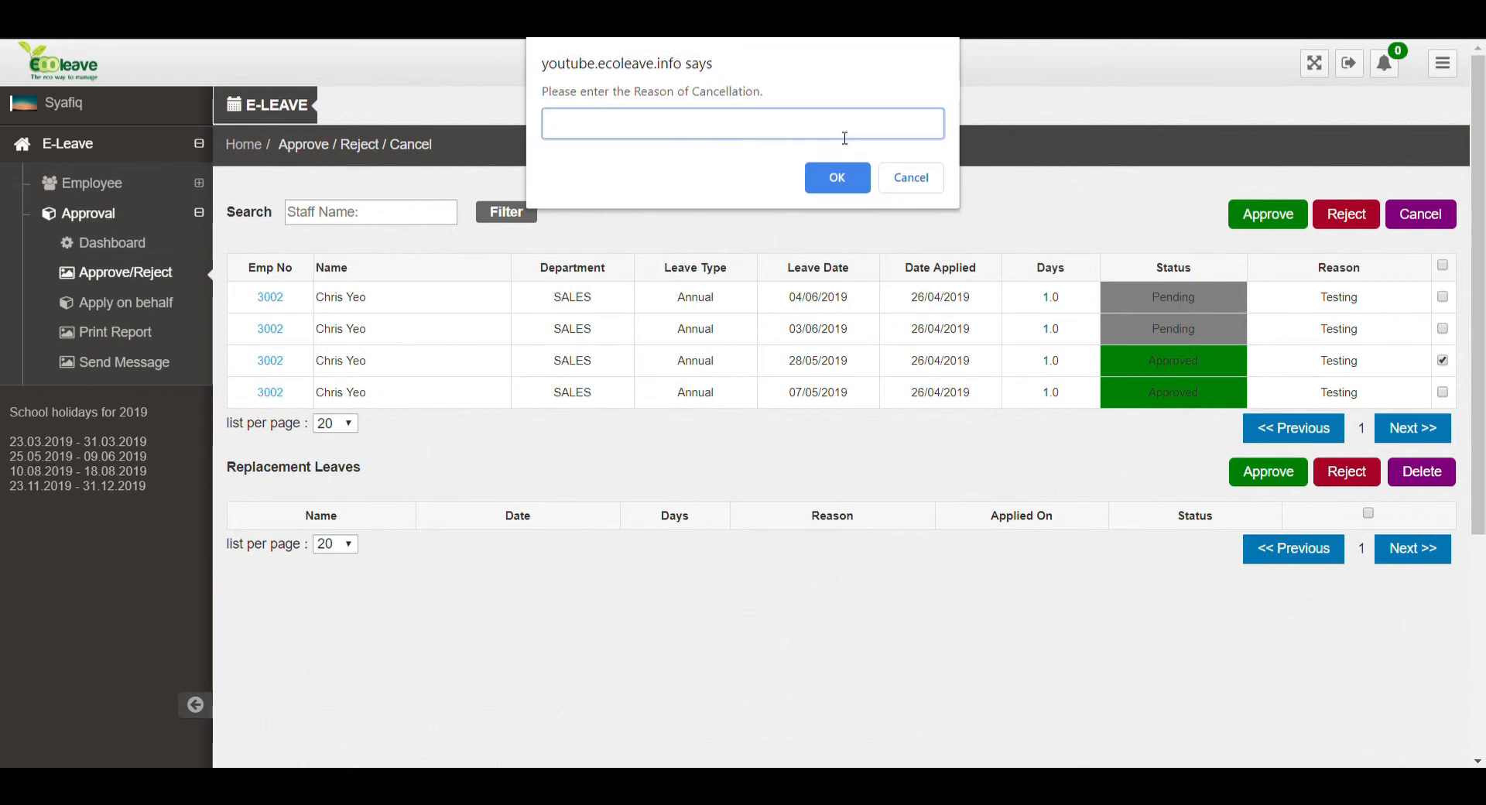
text(Testing)
click(848, 183)
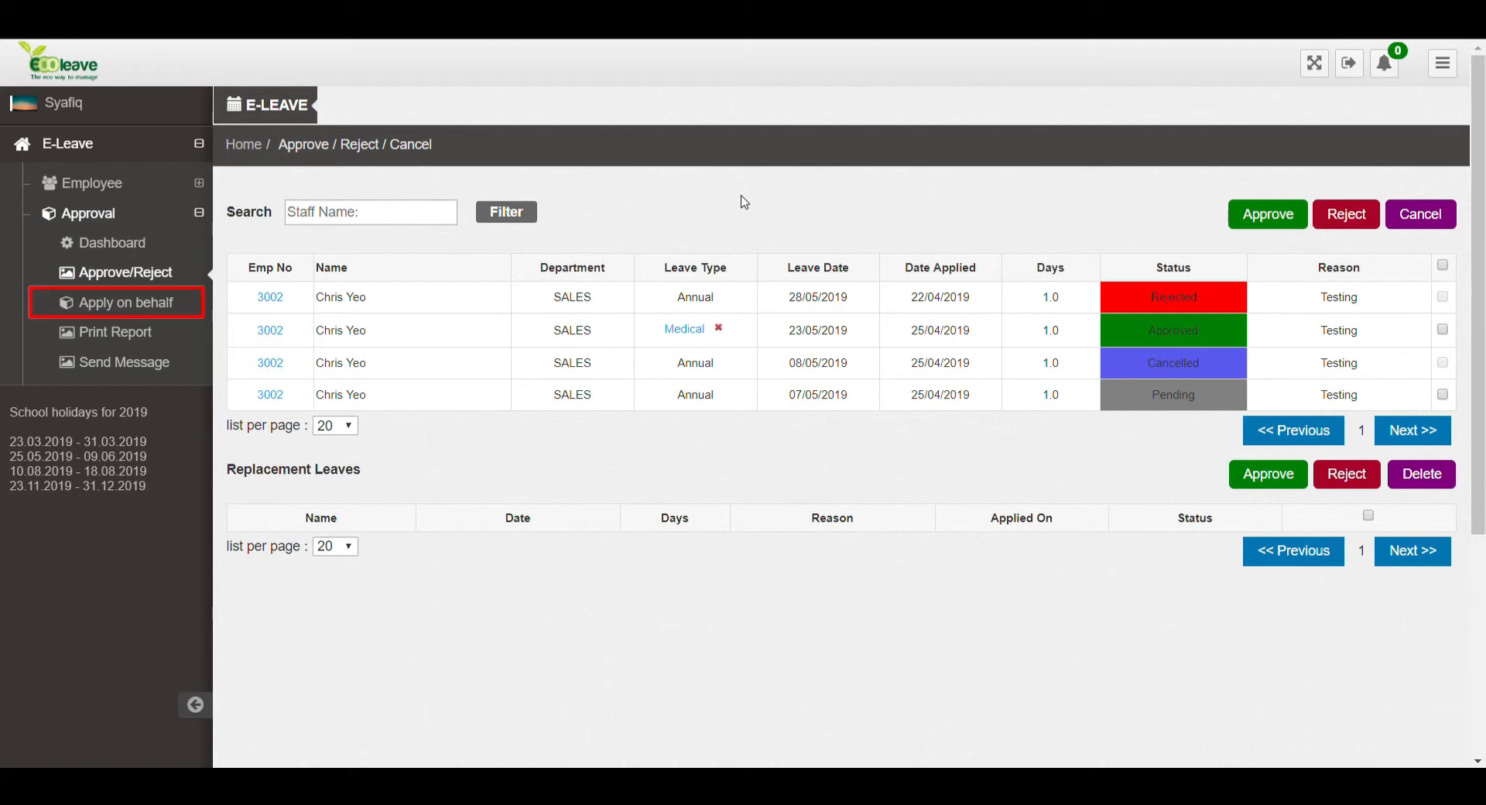
Start a leave application on behalf of a subordinate, finding the employee by first name and setting the leave type to Medical.
click(186, 309)
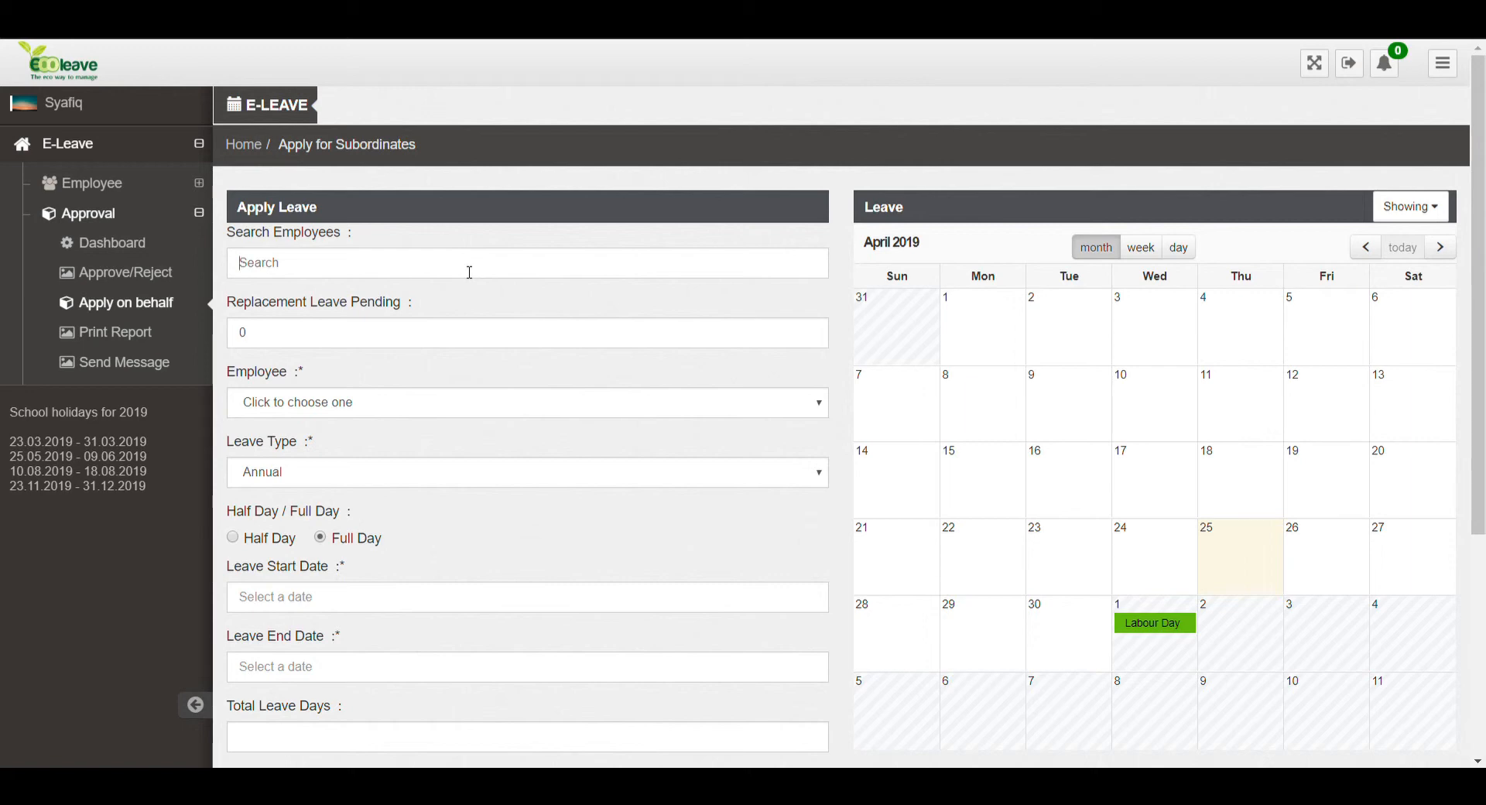
text(Chris)
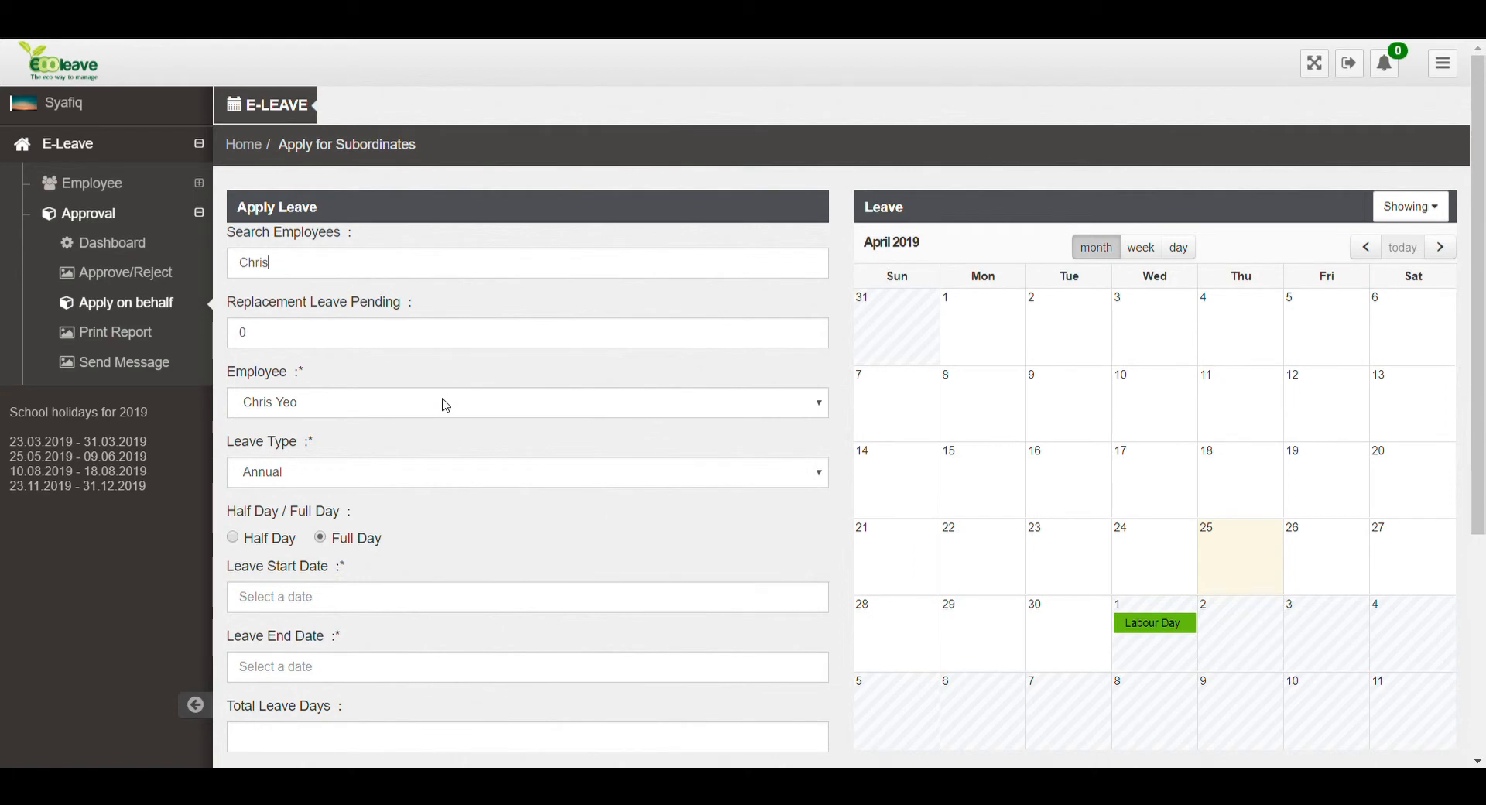
scroll(446, 404, down, 1)
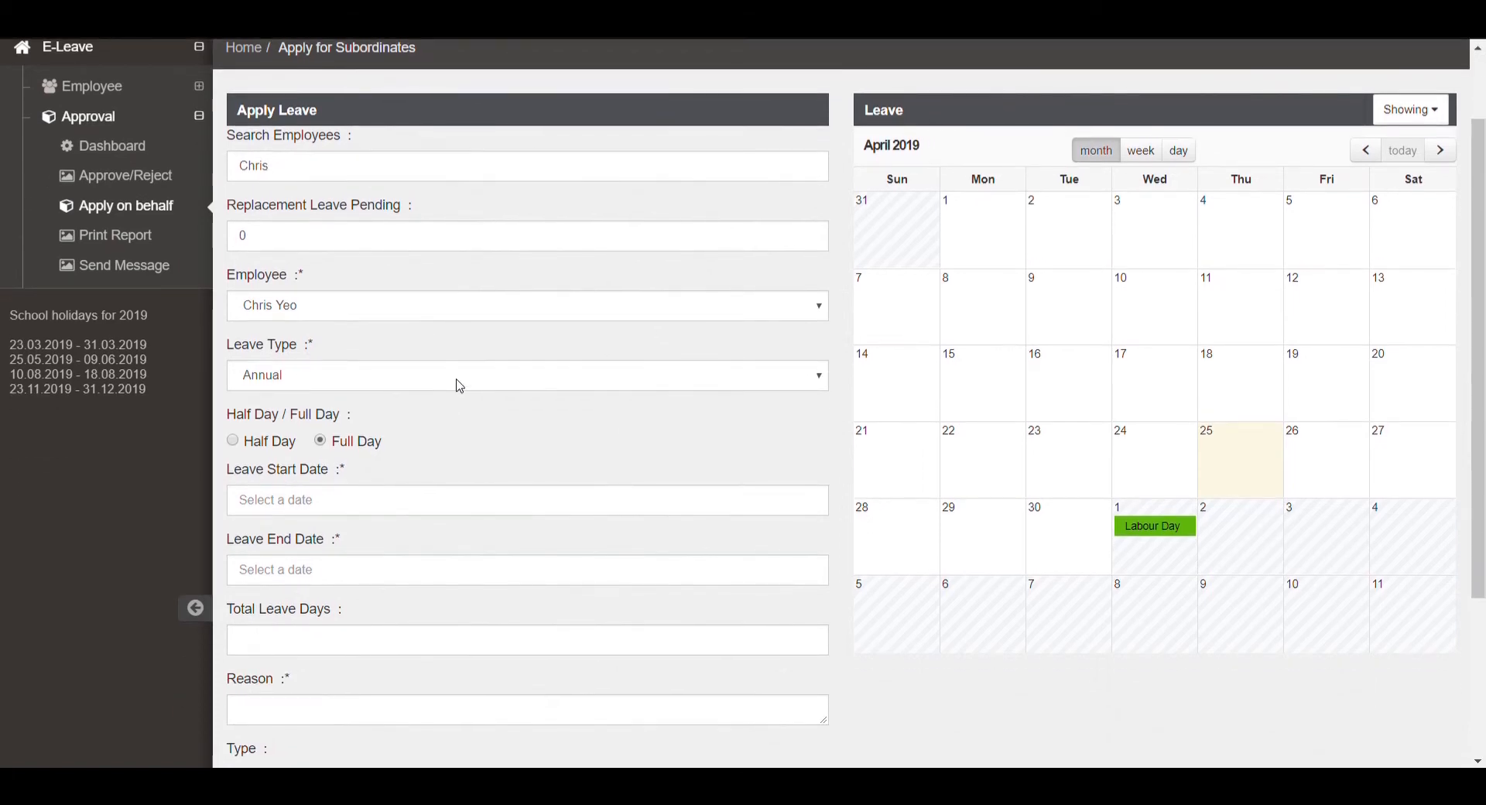
click(411, 419)
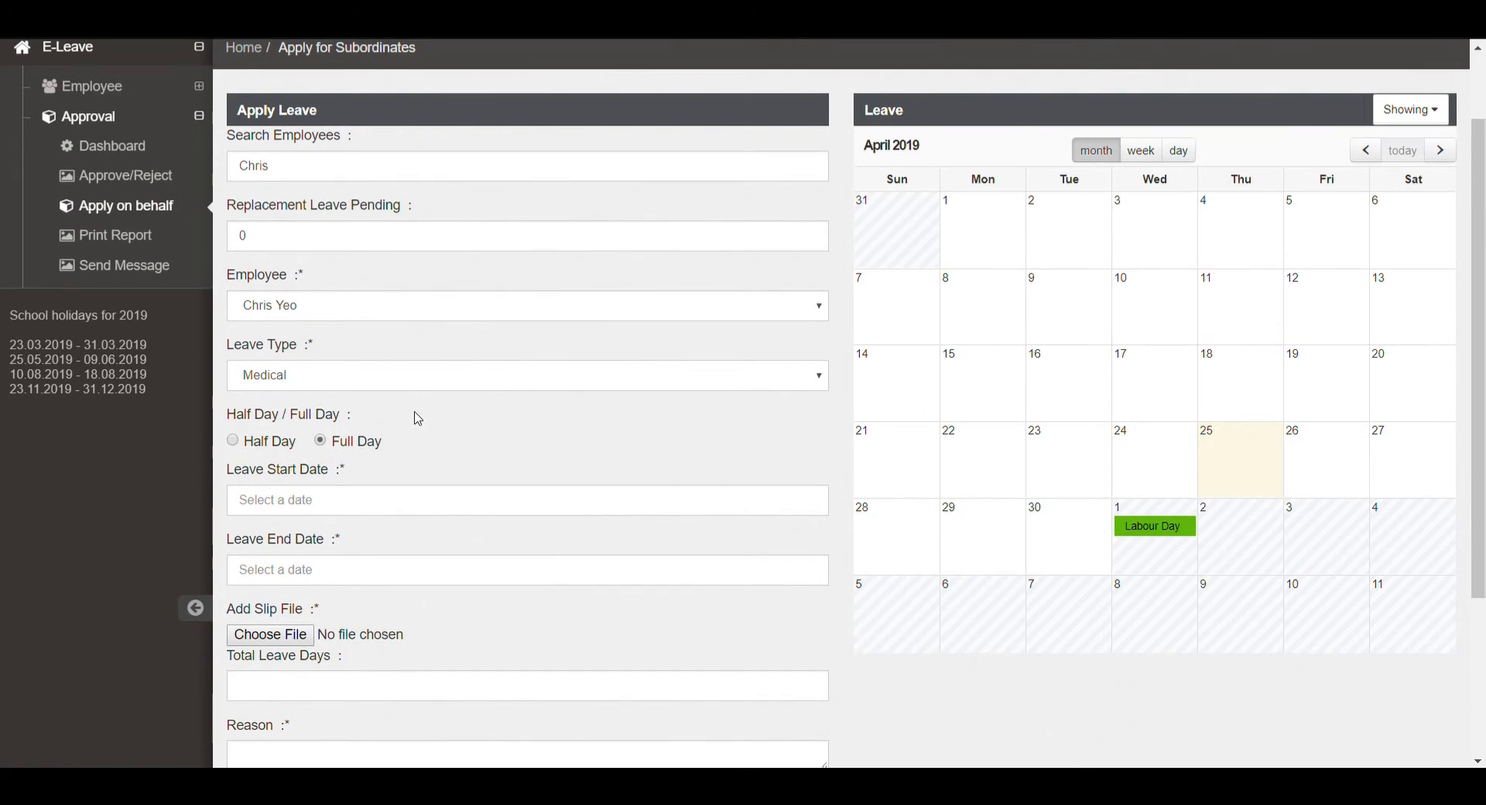
Set the leave start date to 23-04-2019 and the leave end date to 24-04-2019.
scroll(425, 418, down, 3)
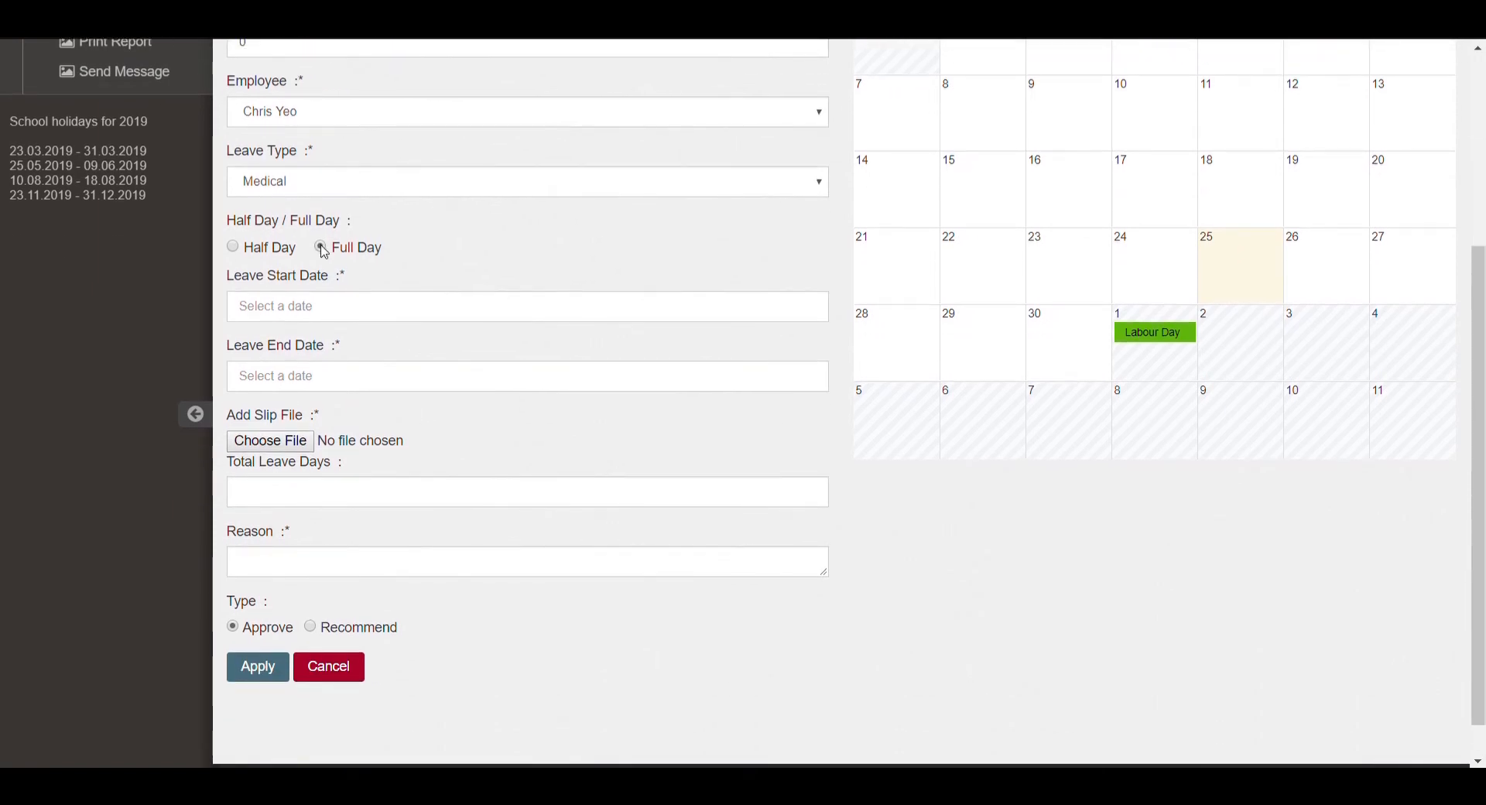
scroll(324, 252, up, 1)
click(285, 414)
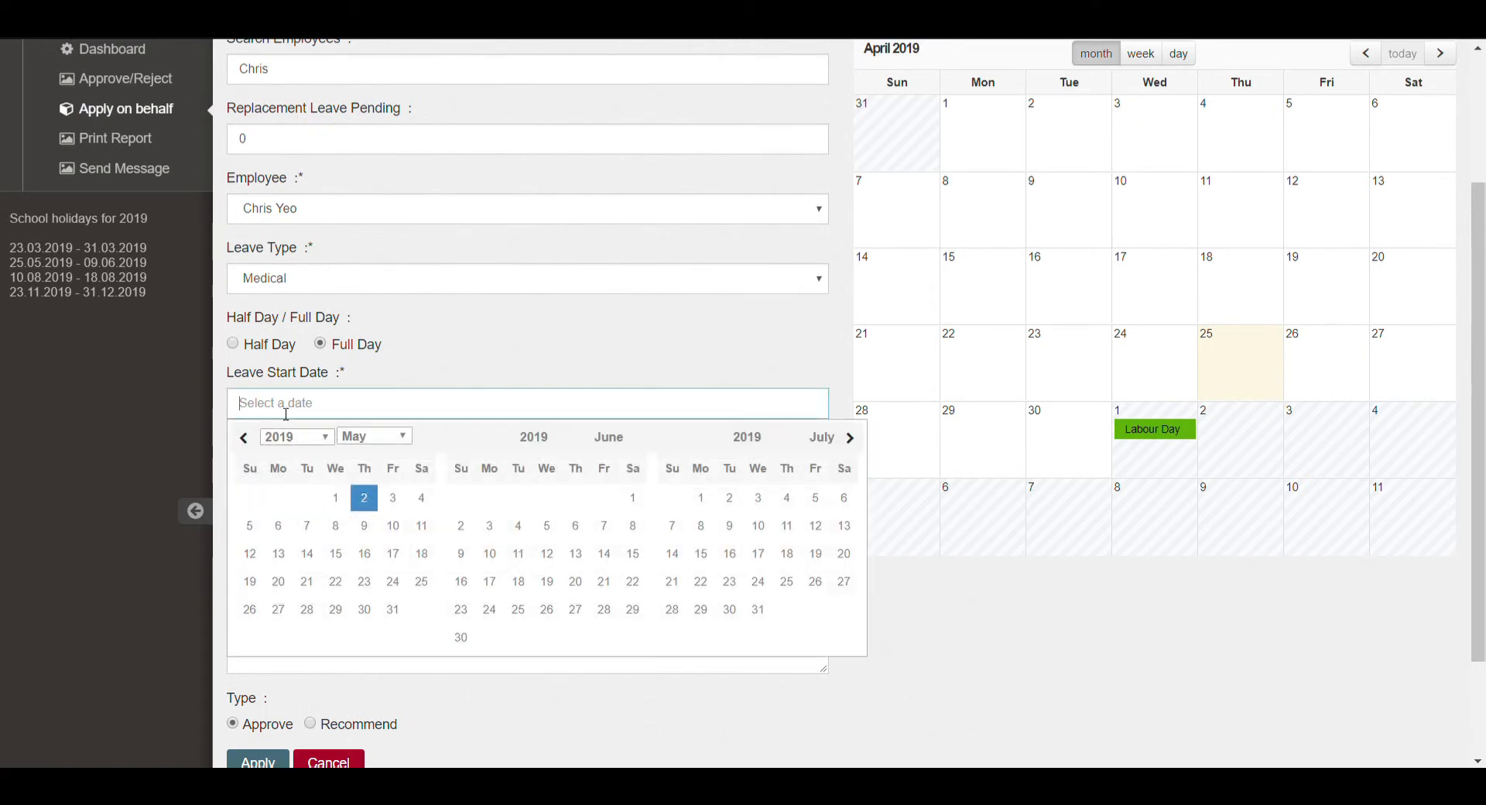
click(243, 437)
click(308, 581)
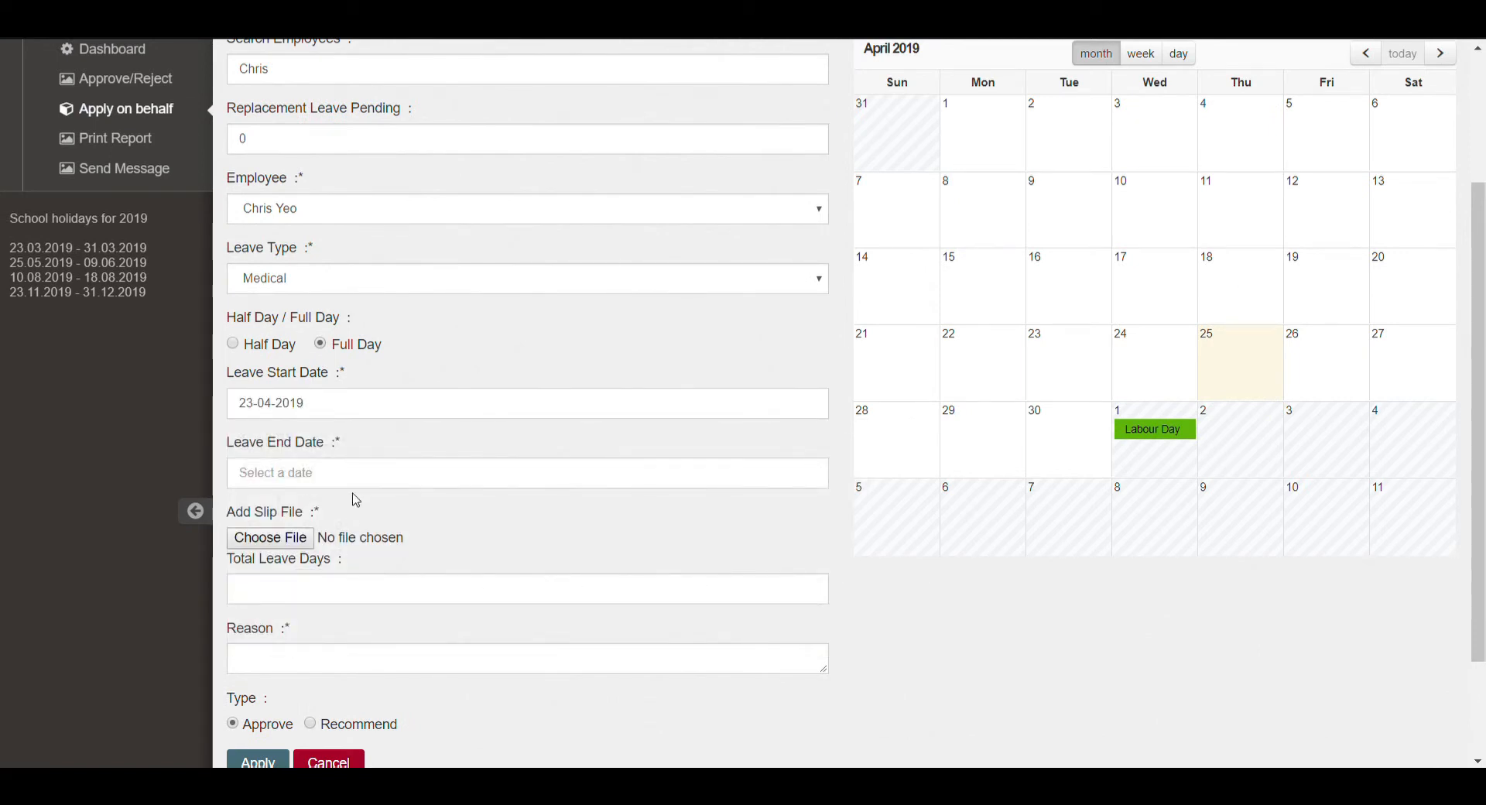
click(338, 481)
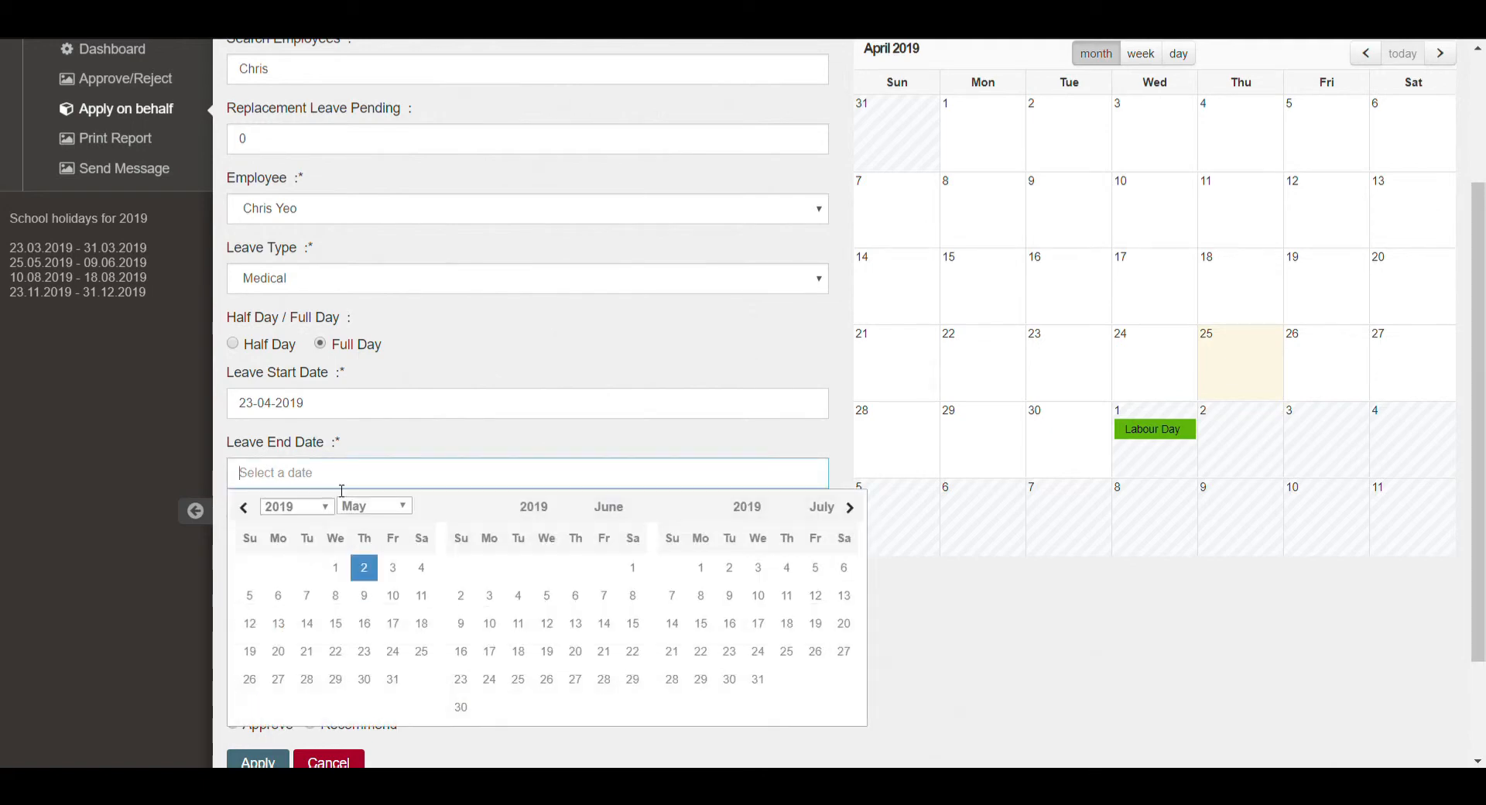
click(370, 573)
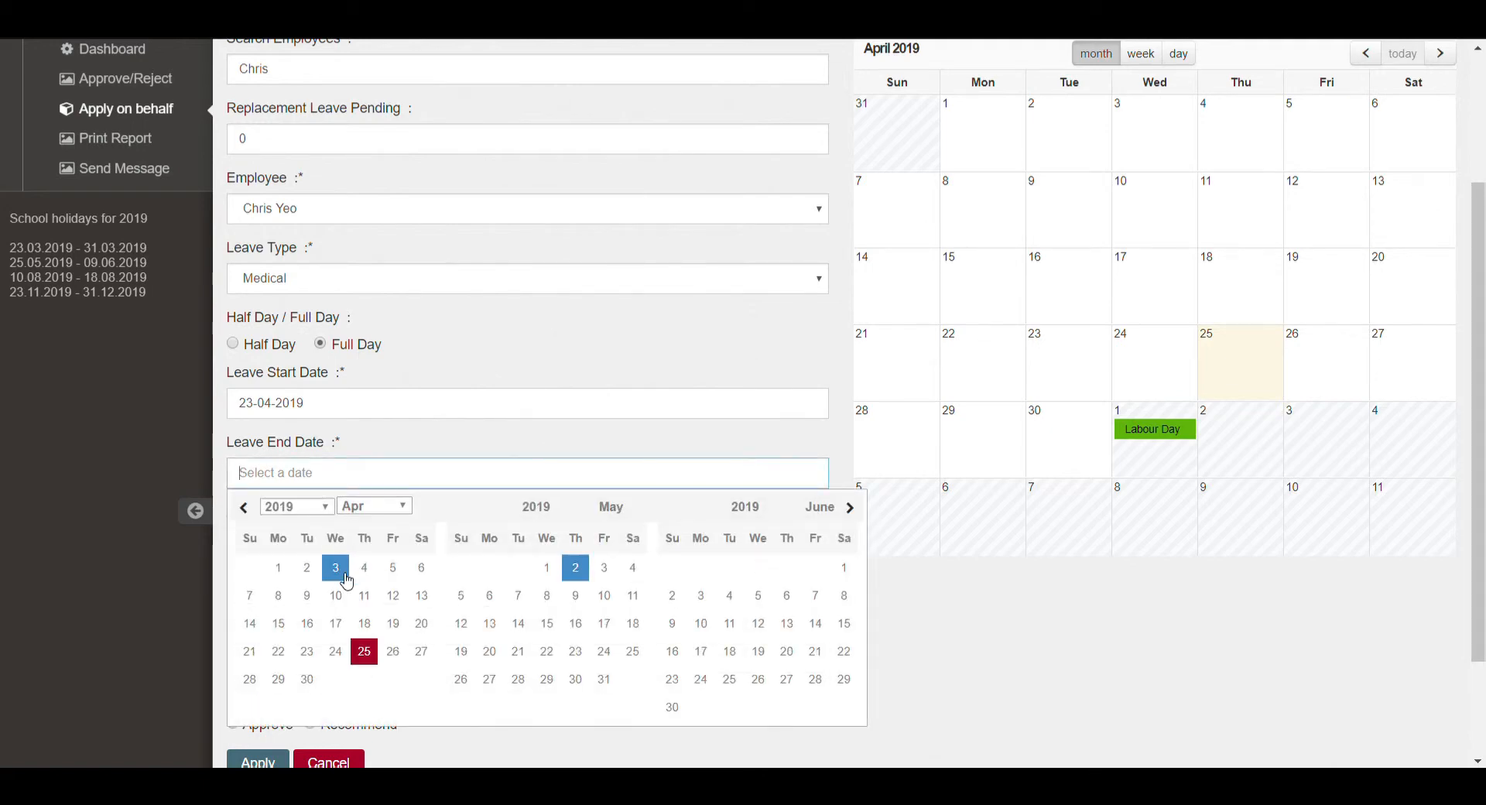
click(336, 651)
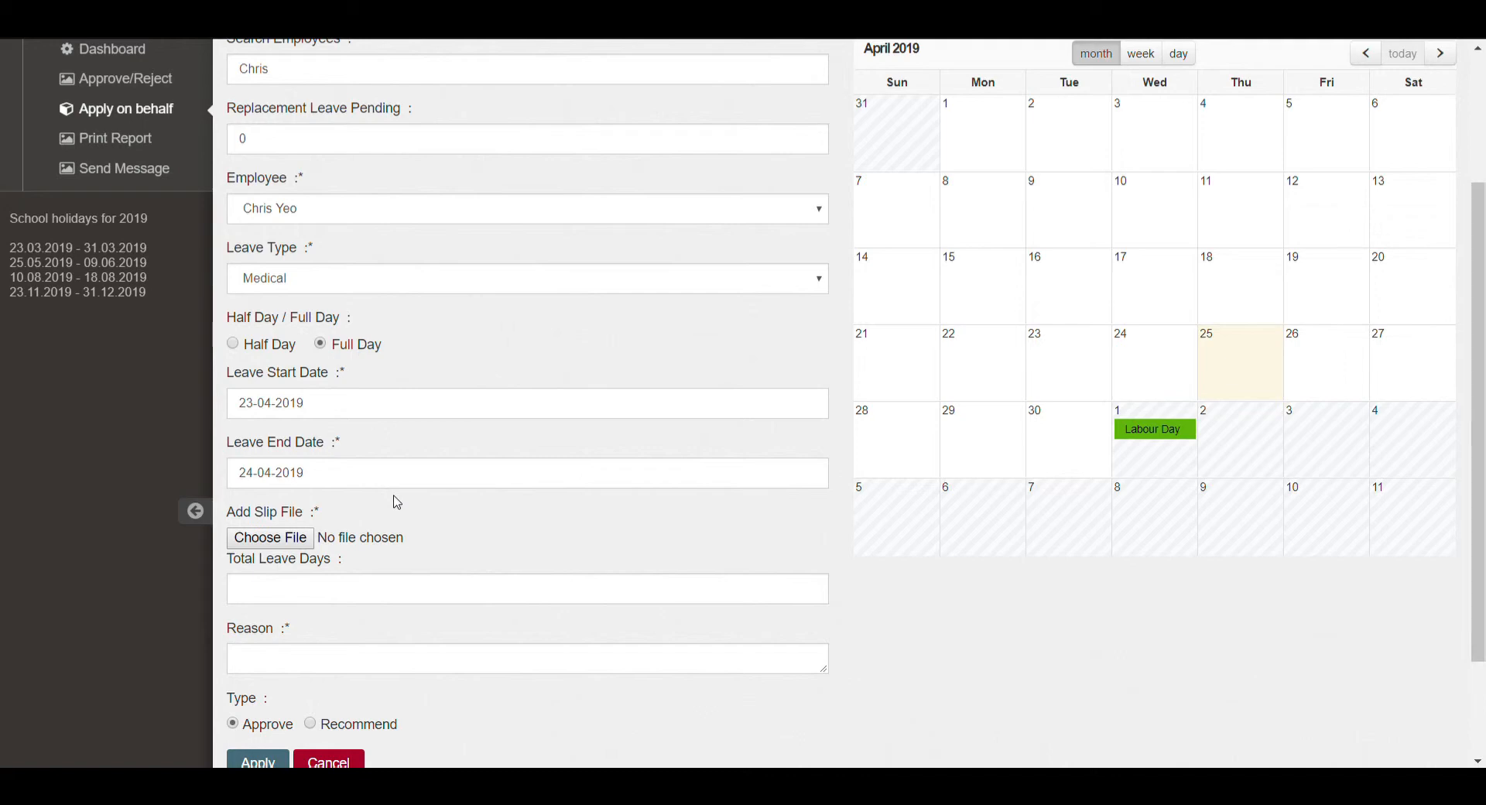
Attach Medical Leave.rtf as the slip file, enter 2 total leave days and the reason "Testing", and submit the leave application.
scroll(397, 502, down, 1)
click(304, 448)
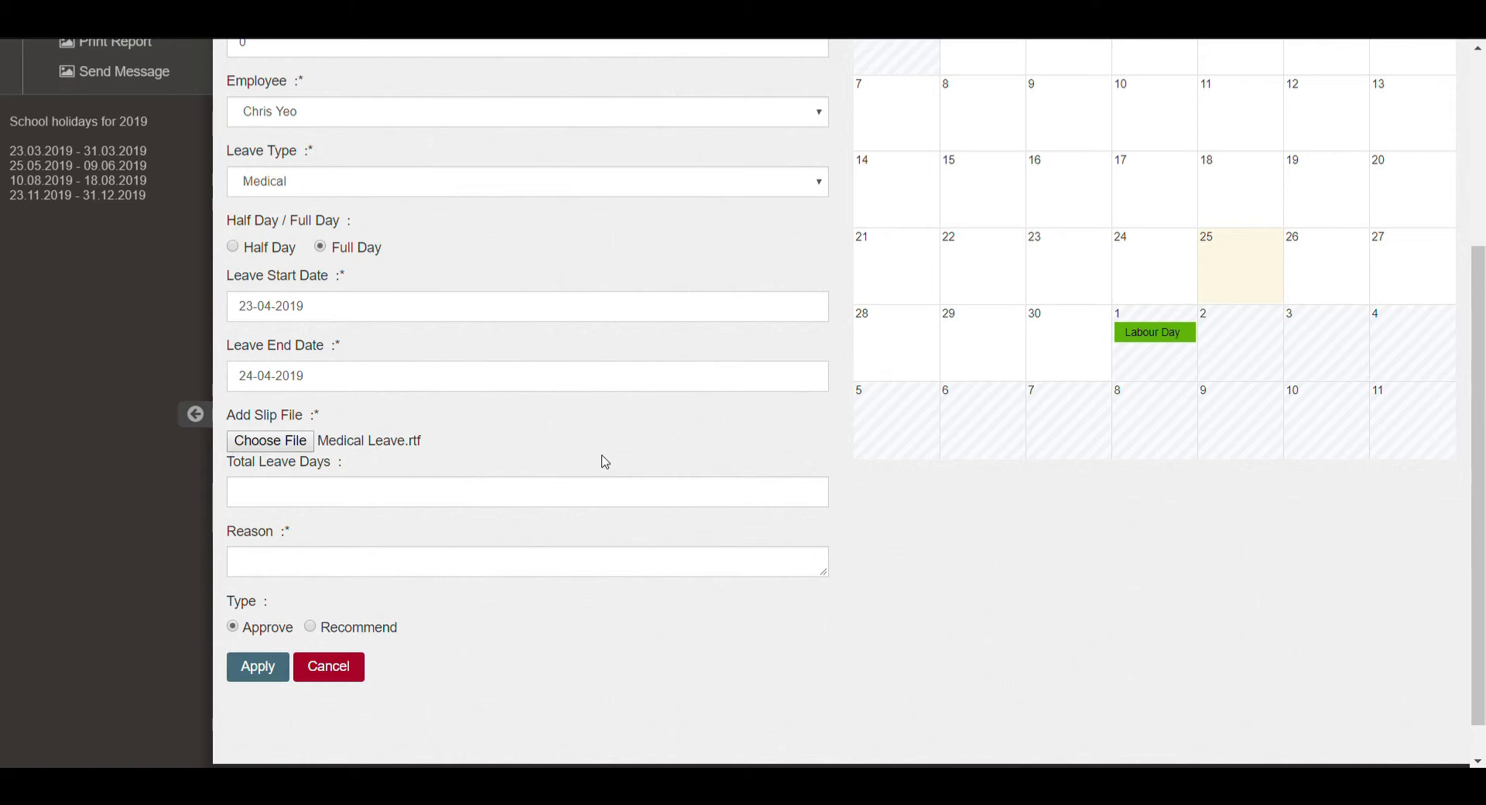
click(326, 500)
text(2)
click(304, 568)
text(Testing)
click(257, 667)
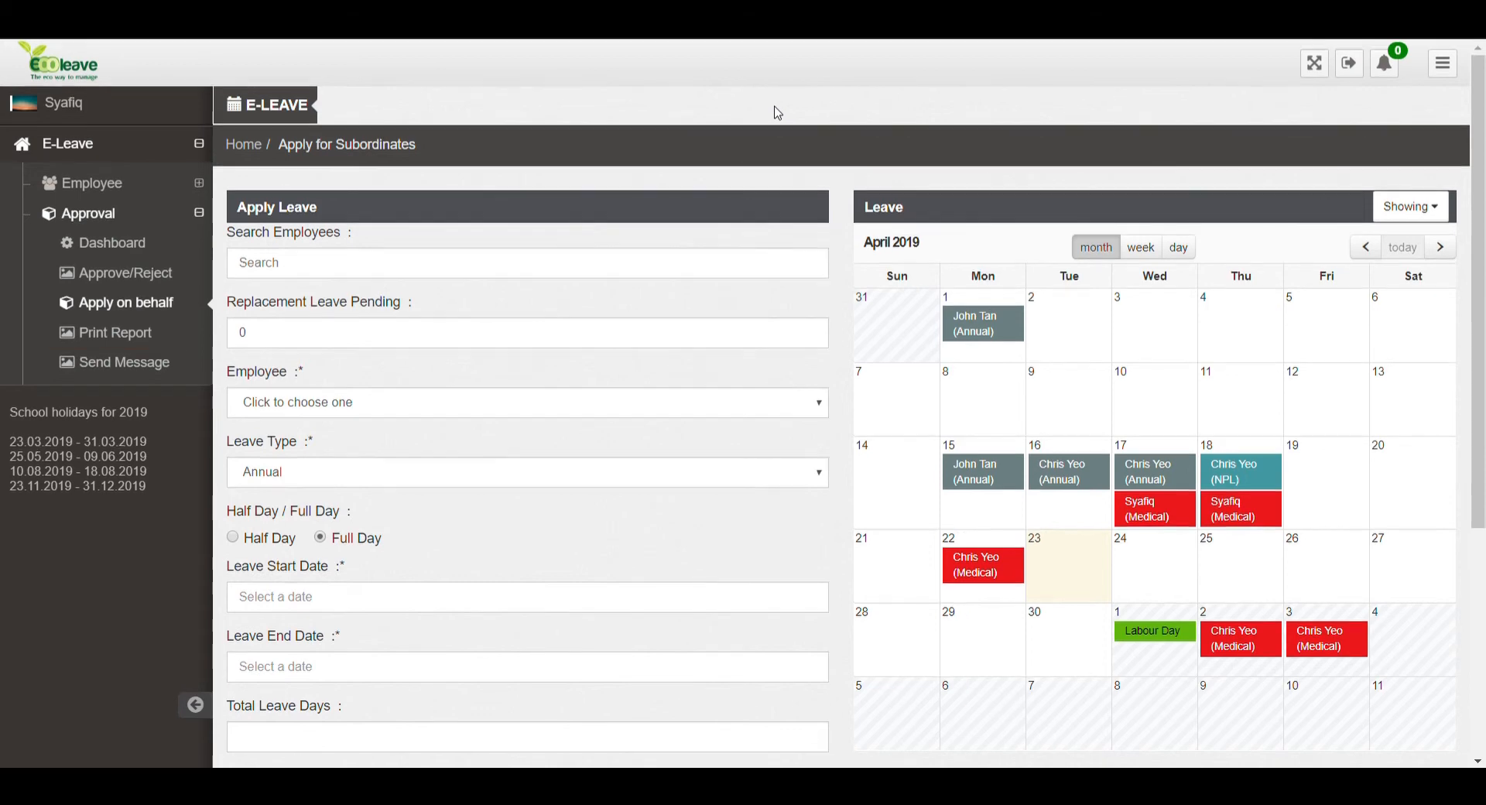
In the leave report, filter one employee's Annual leaves from 01-04-2019 to 31-05-2019 with status All and export all filtered rows as PDF.
click(154, 337)
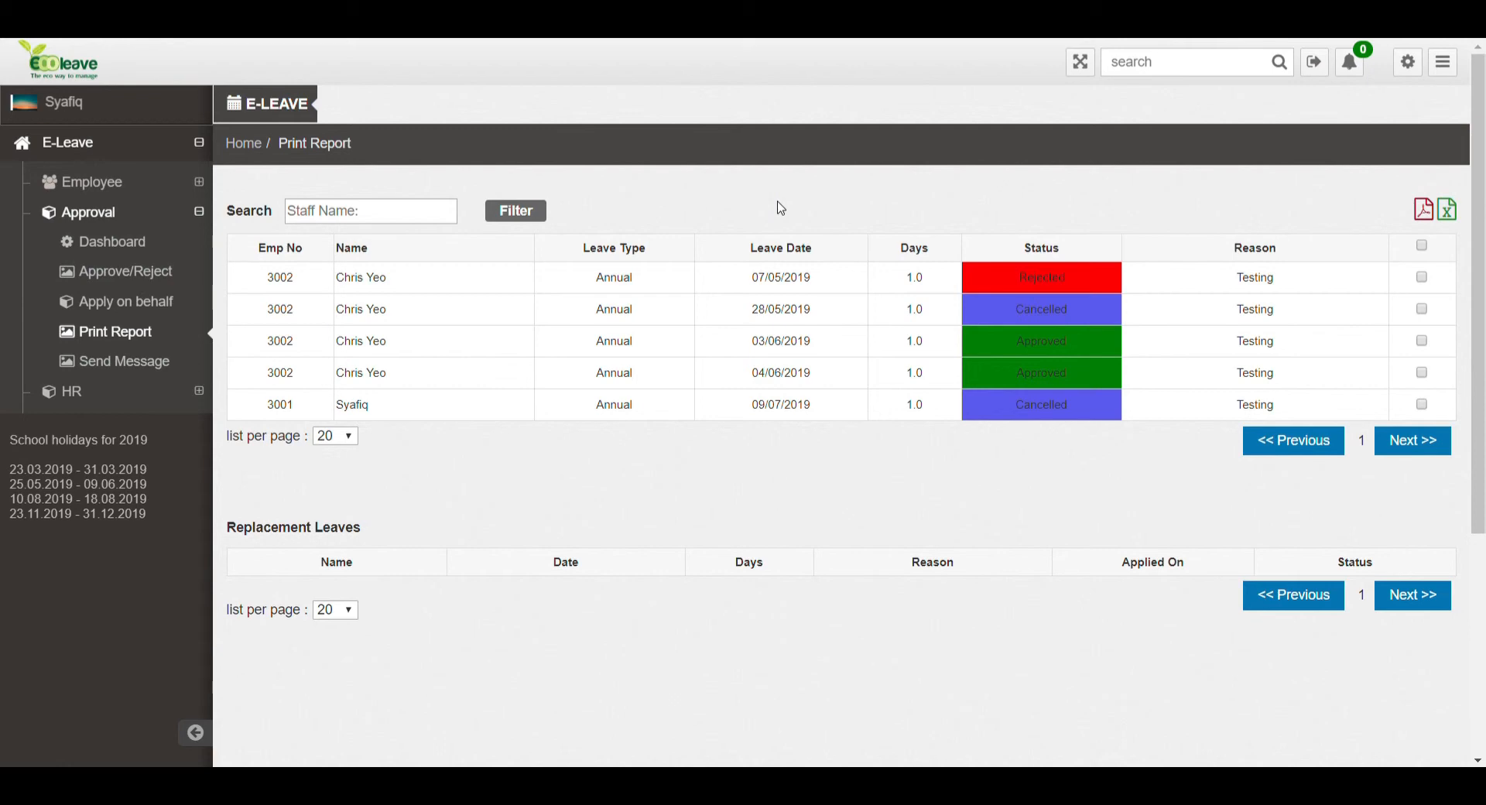
click(528, 215)
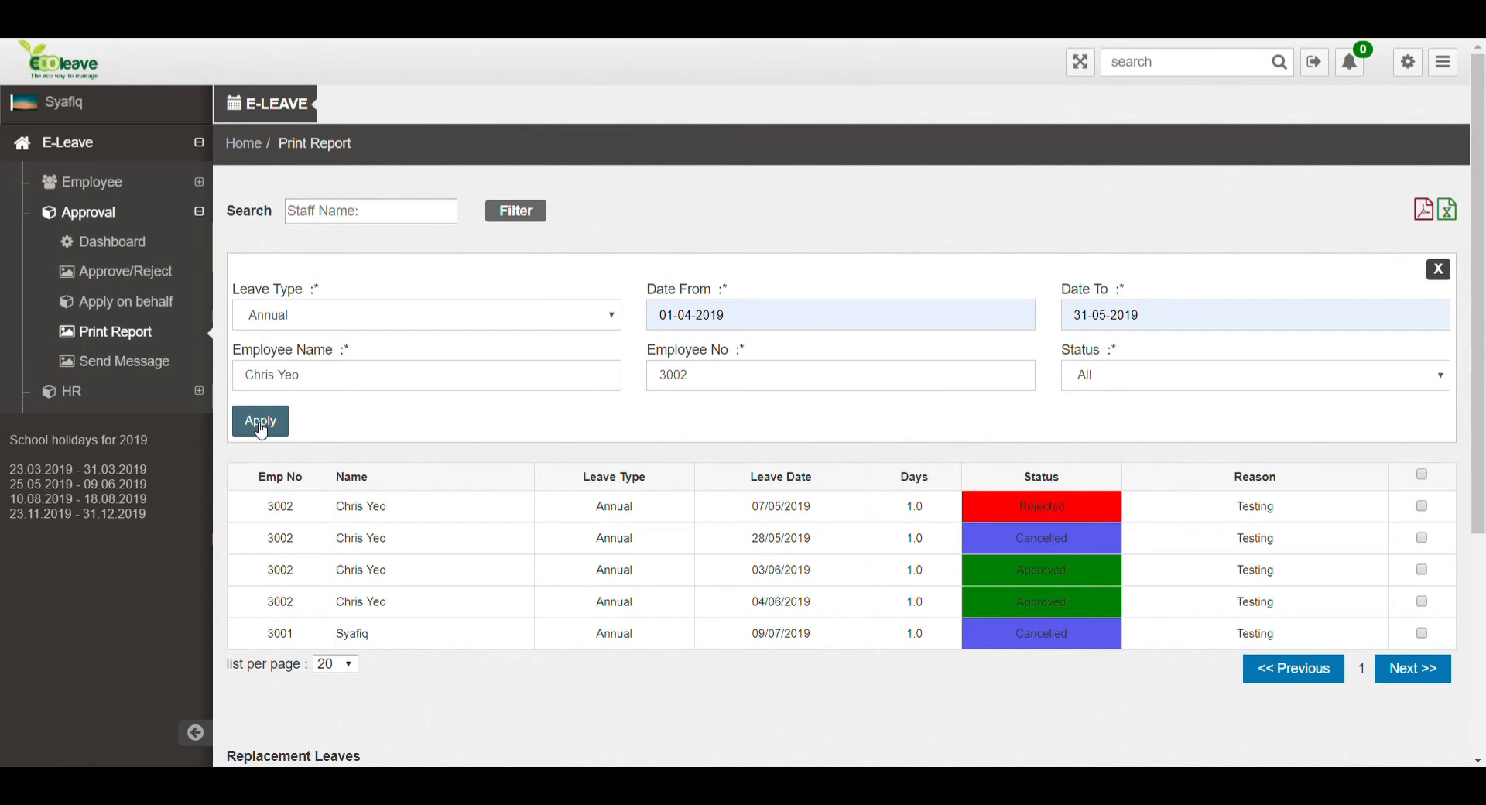
click(261, 427)
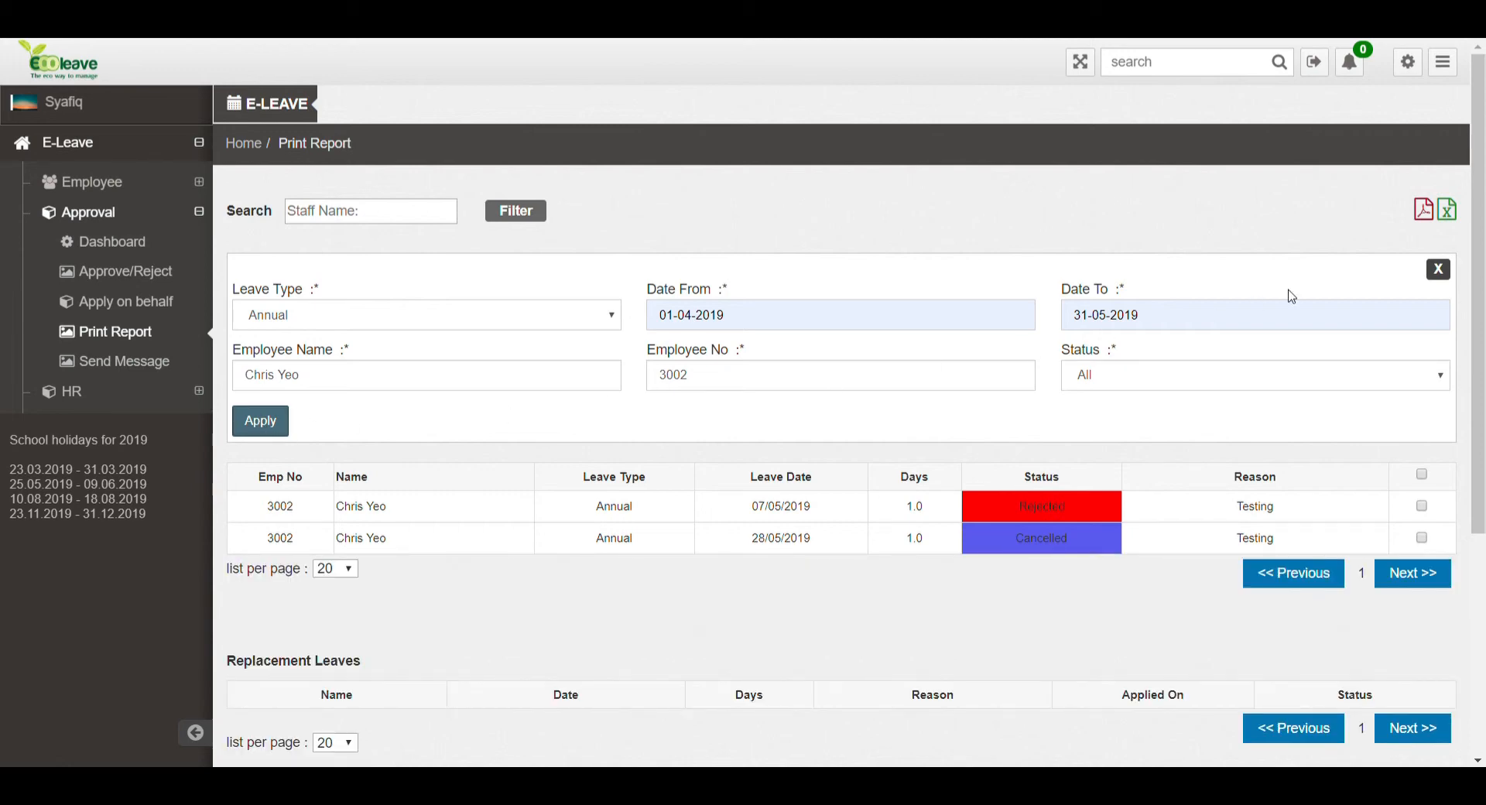
click(1438, 269)
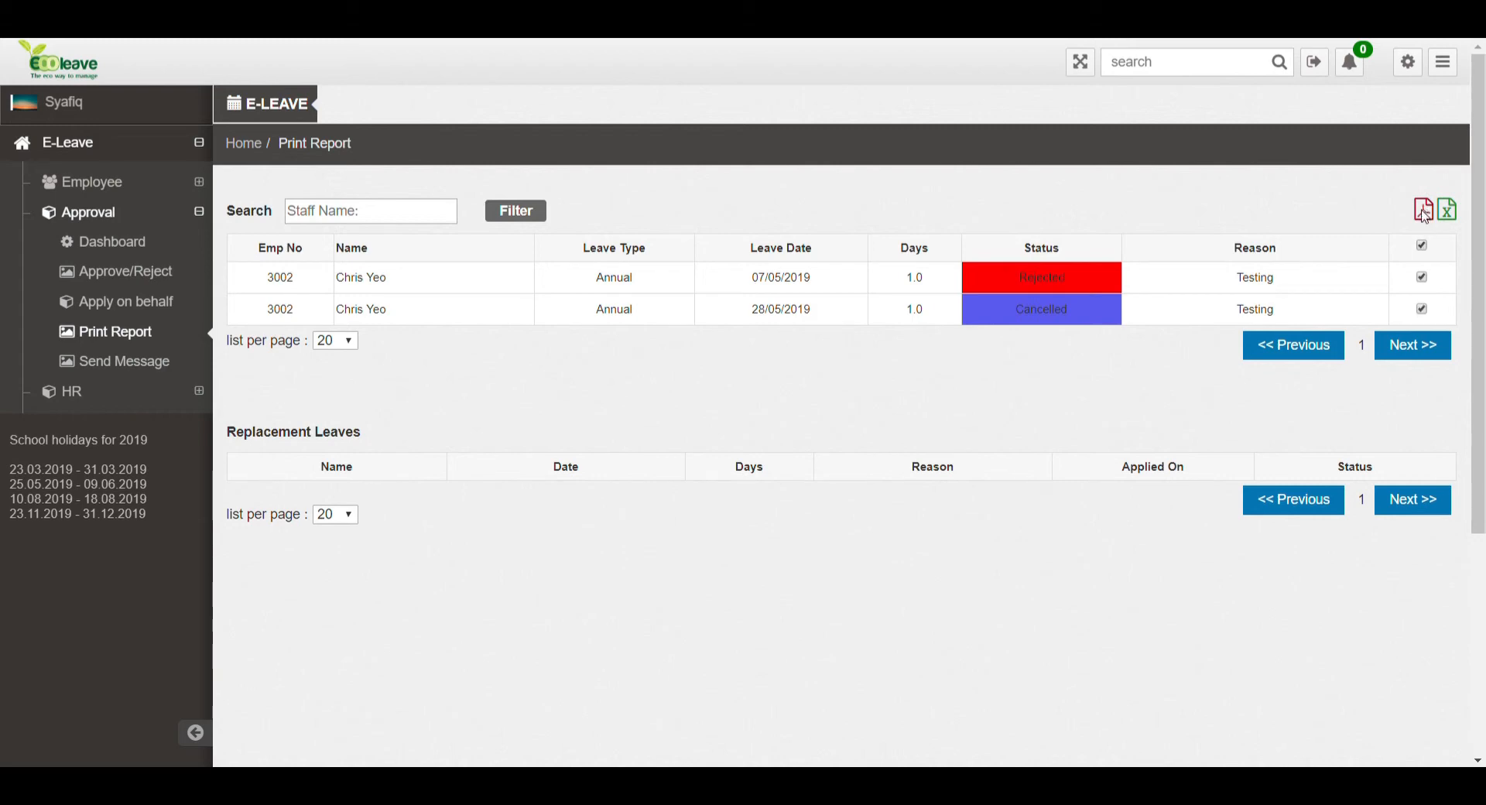
click(1425, 217)
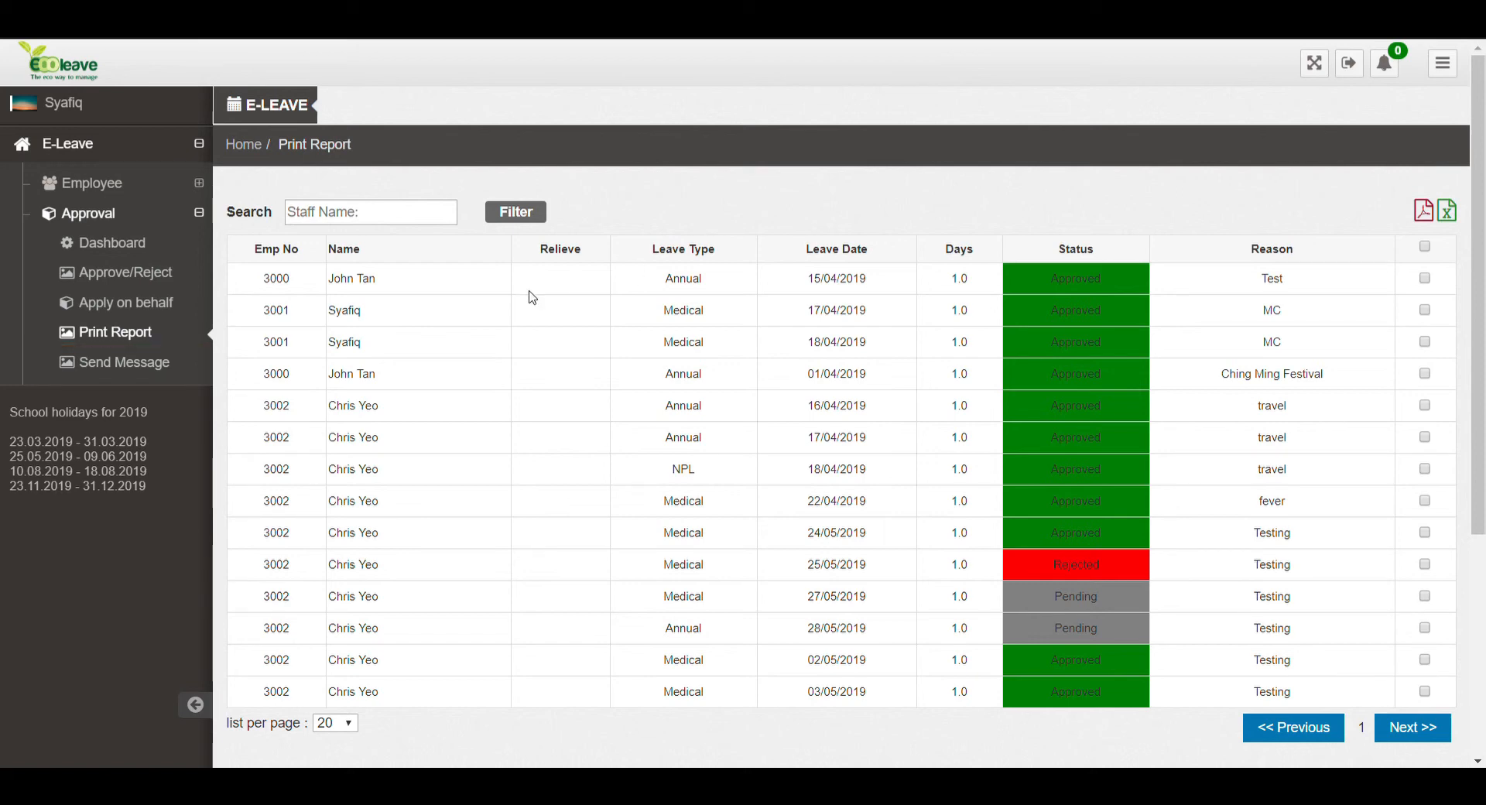
Start a staff message for branch KL, department FINANCE and category BOD, and select the listed employee as recipient.
click(167, 375)
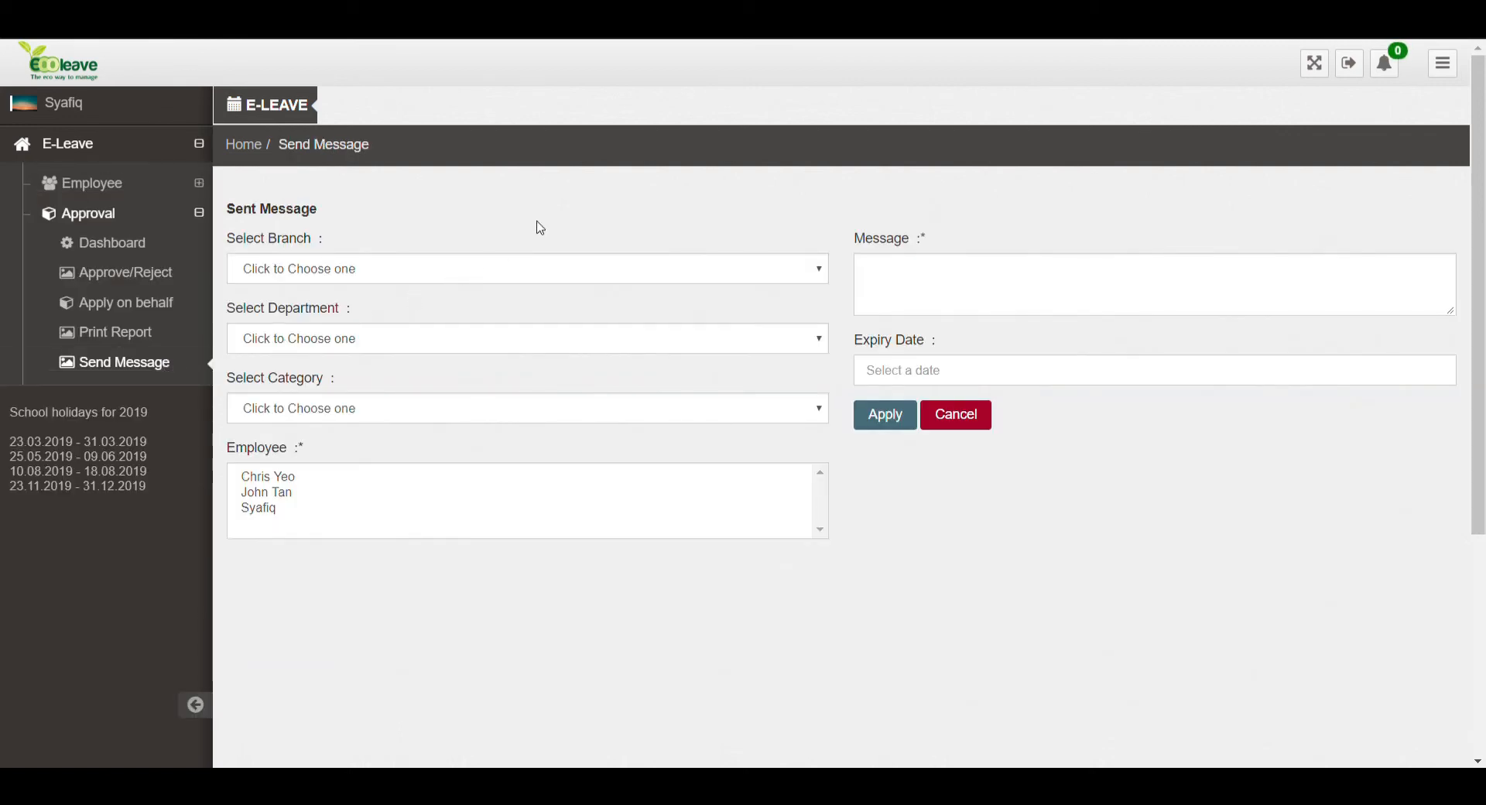
click(499, 278)
click(421, 349)
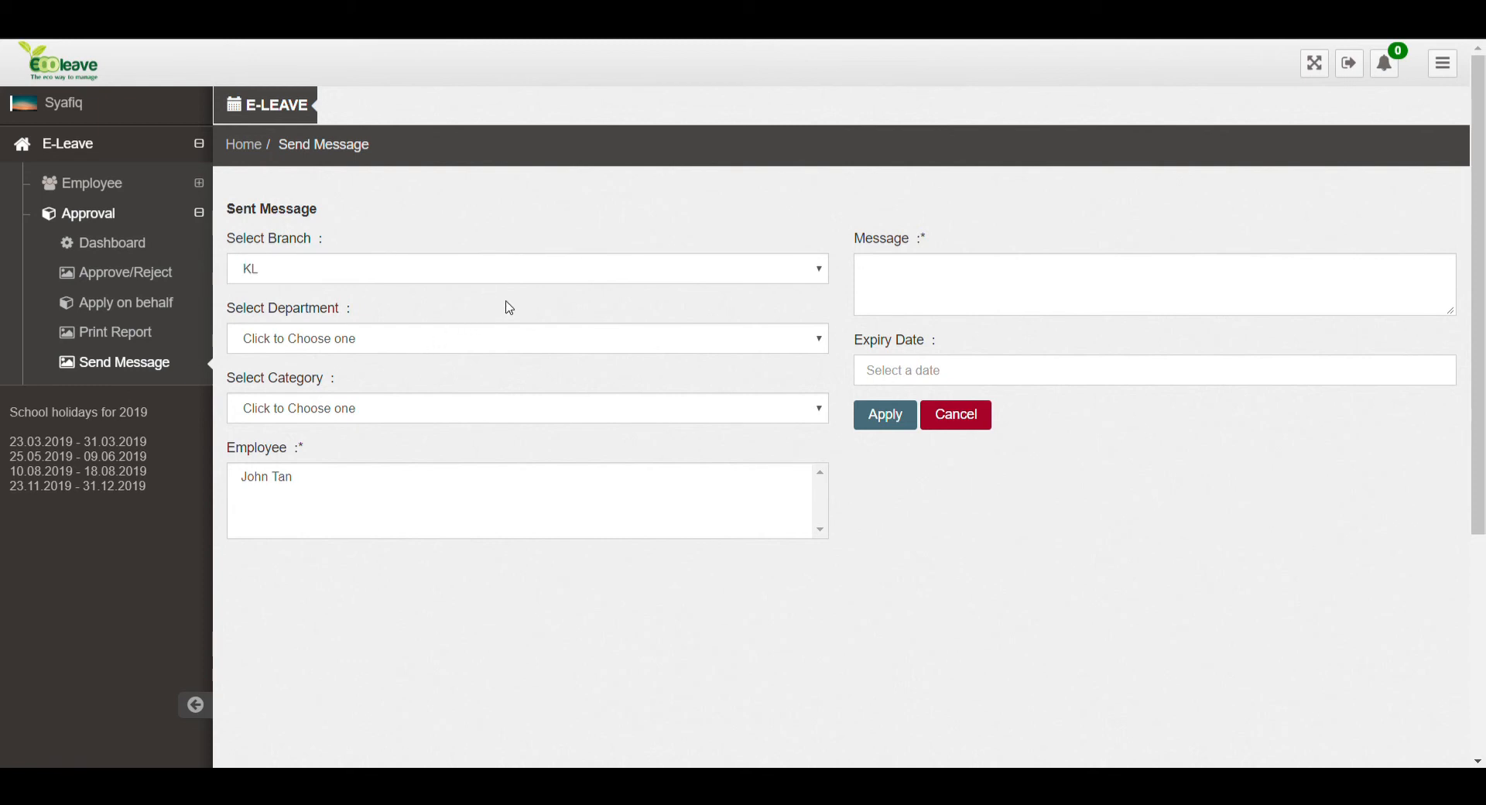
click(461, 344)
click(418, 398)
click(363, 466)
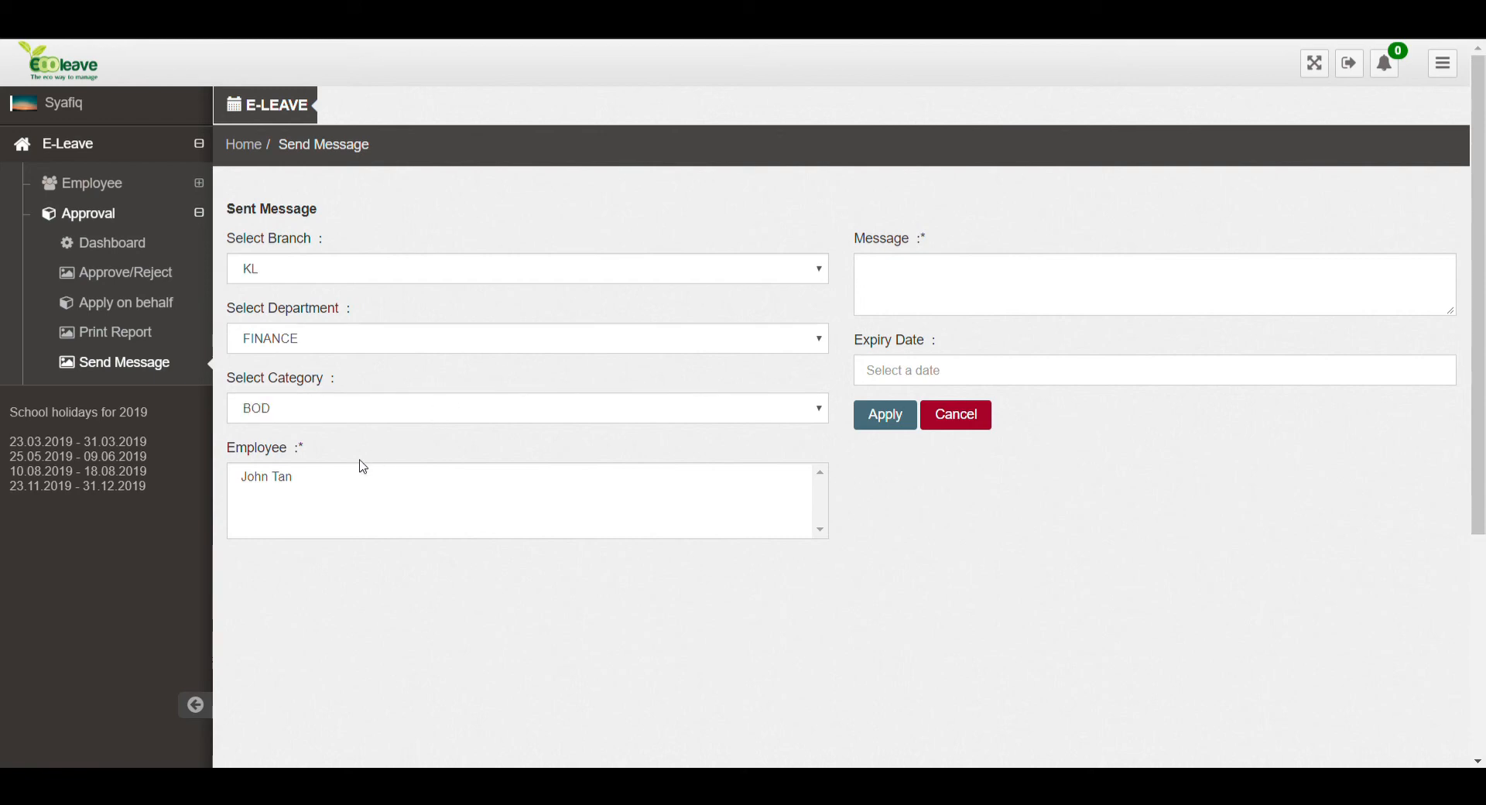
click(295, 477)
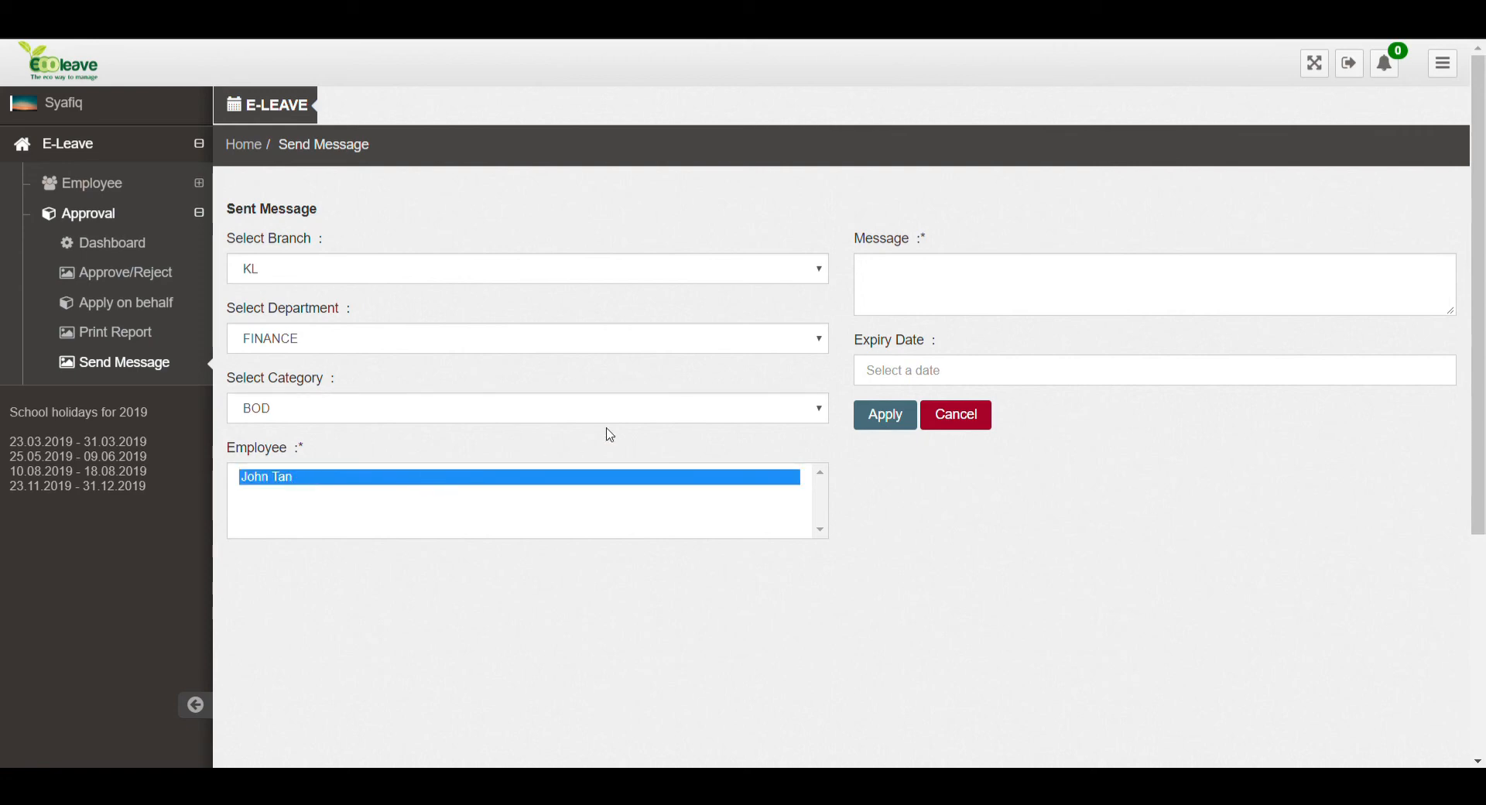
Enter the message "Testing" with expiry date 10-04-2019 and send it.
click(916, 274)
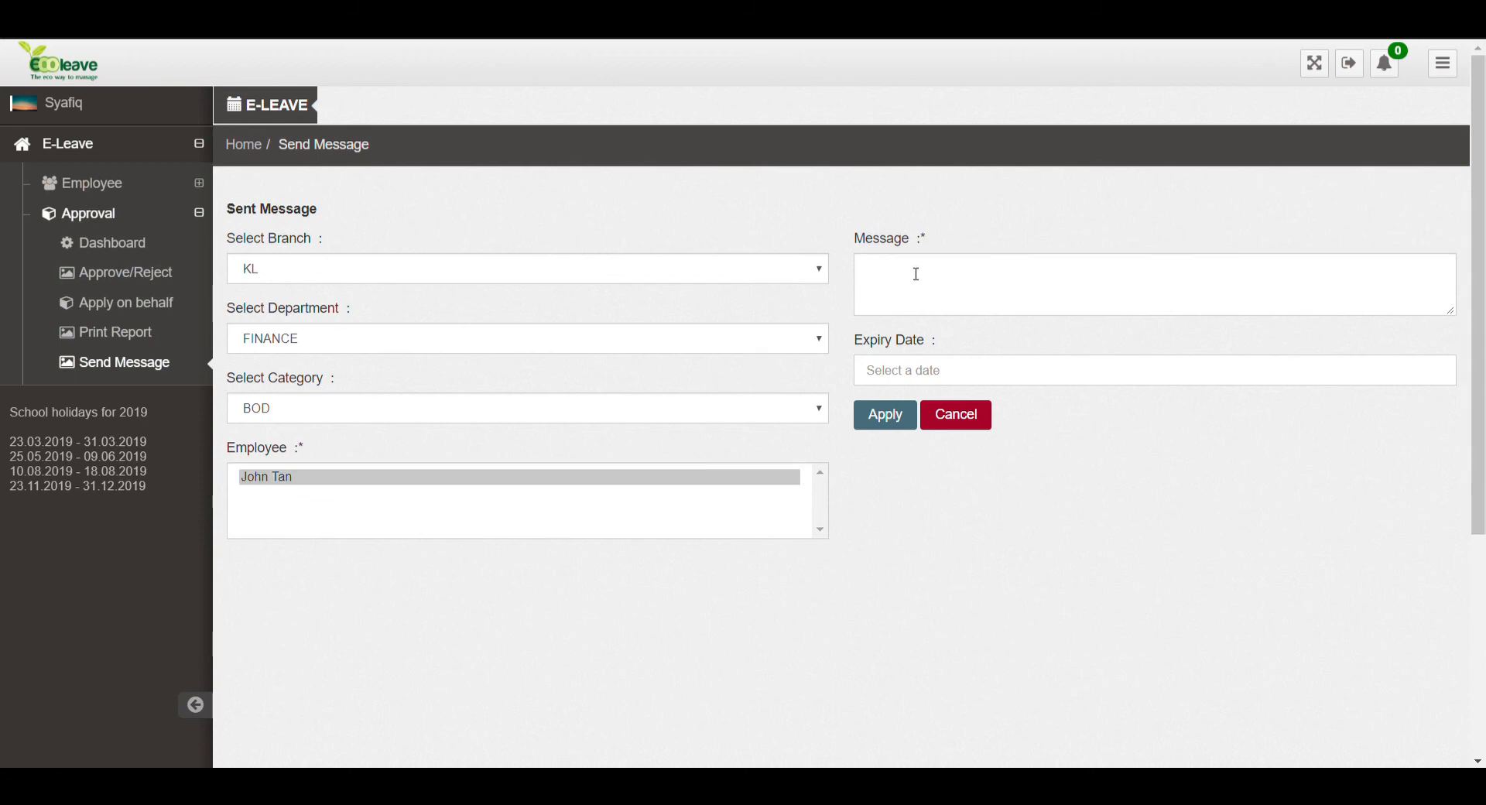
text(Testing)
click(927, 374)
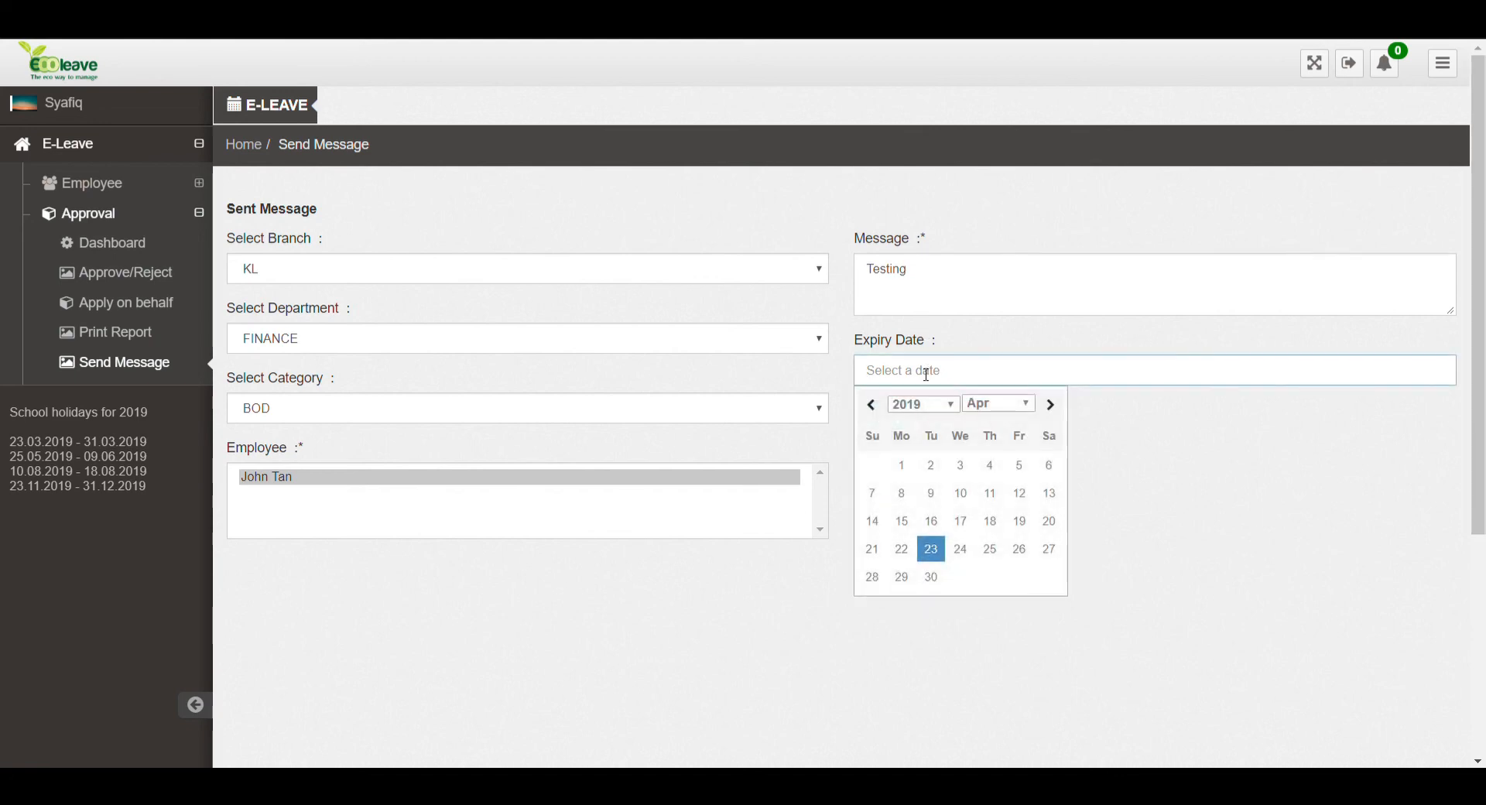
click(961, 493)
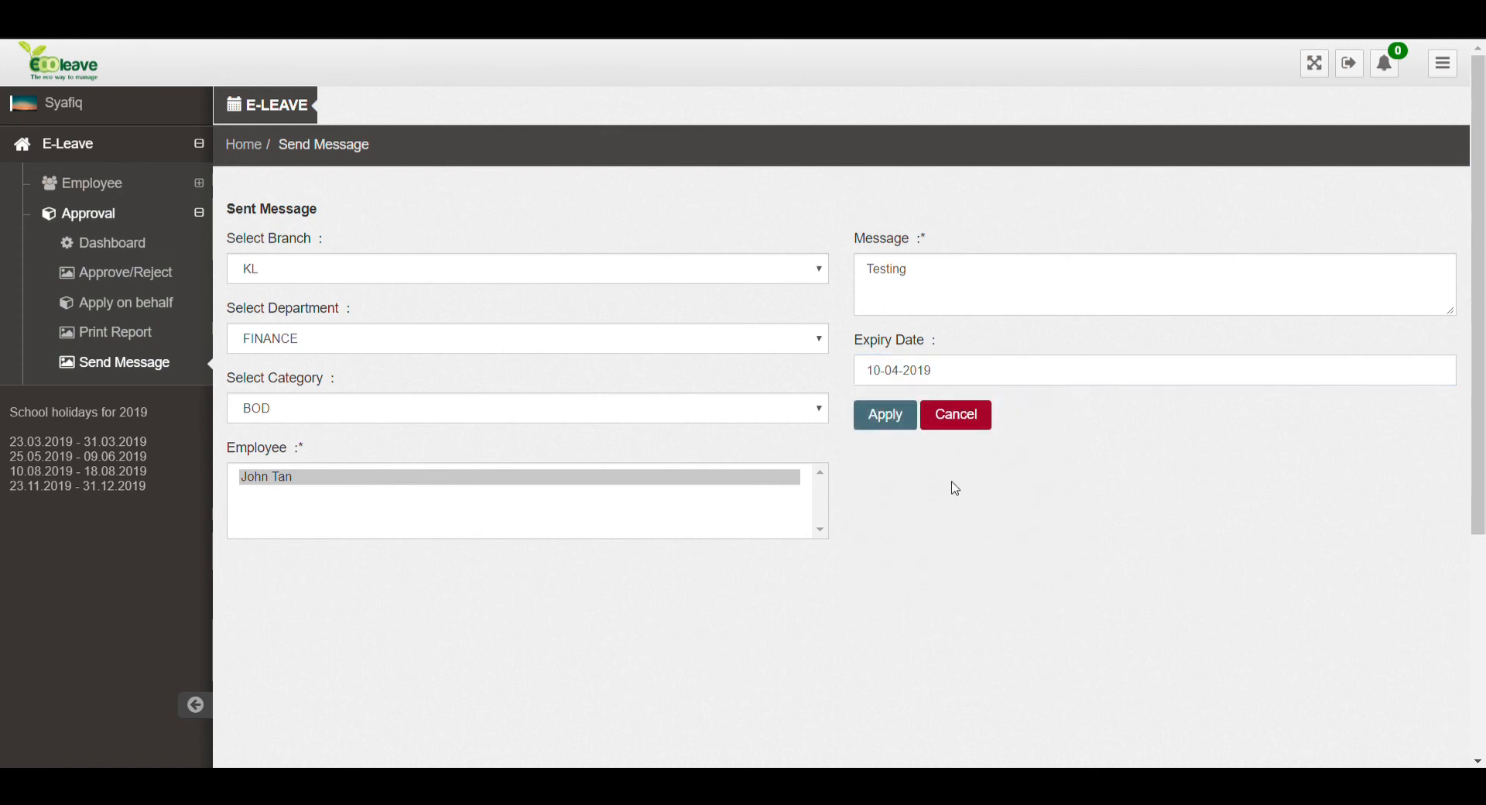
click(905, 425)
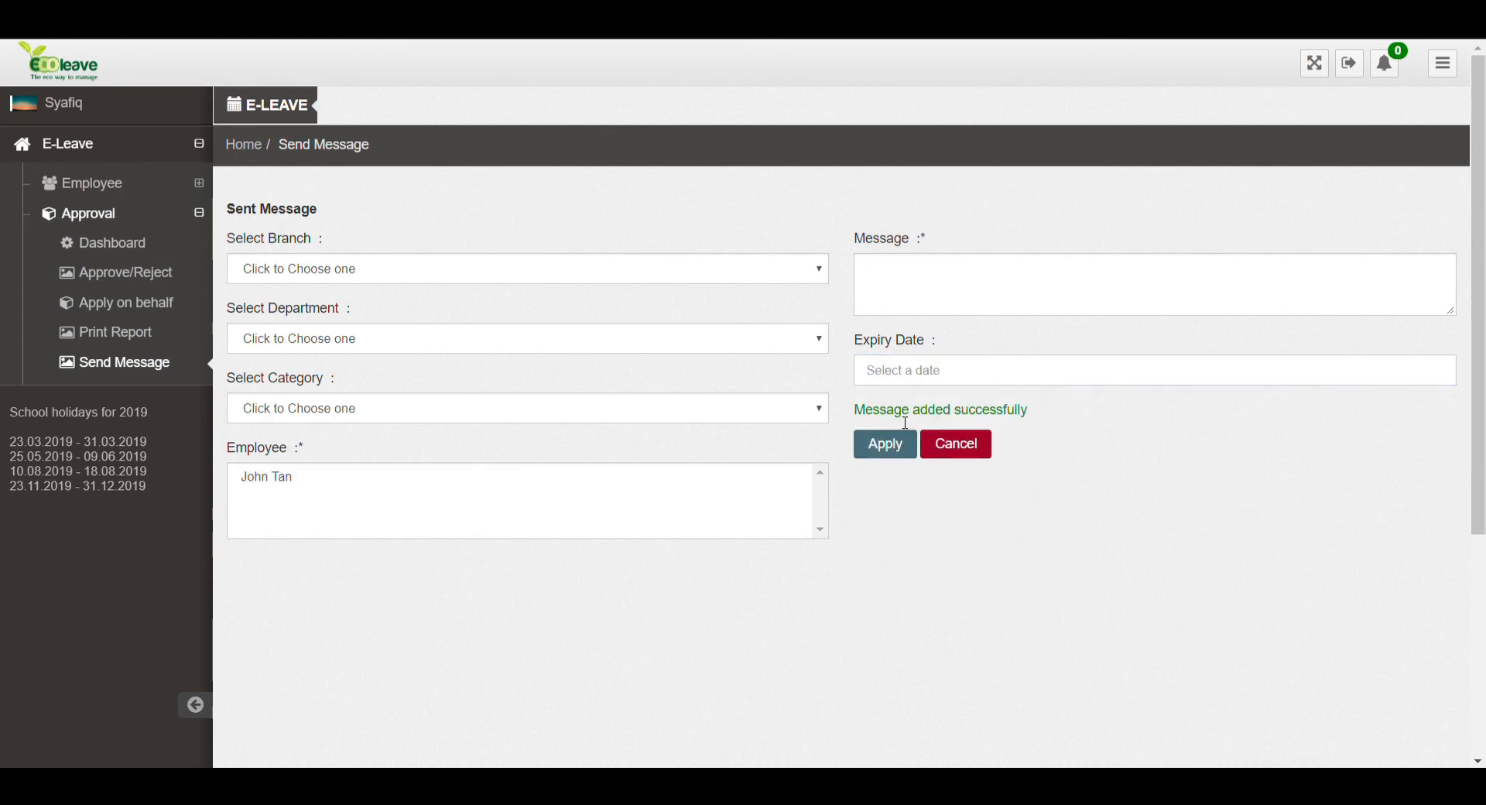